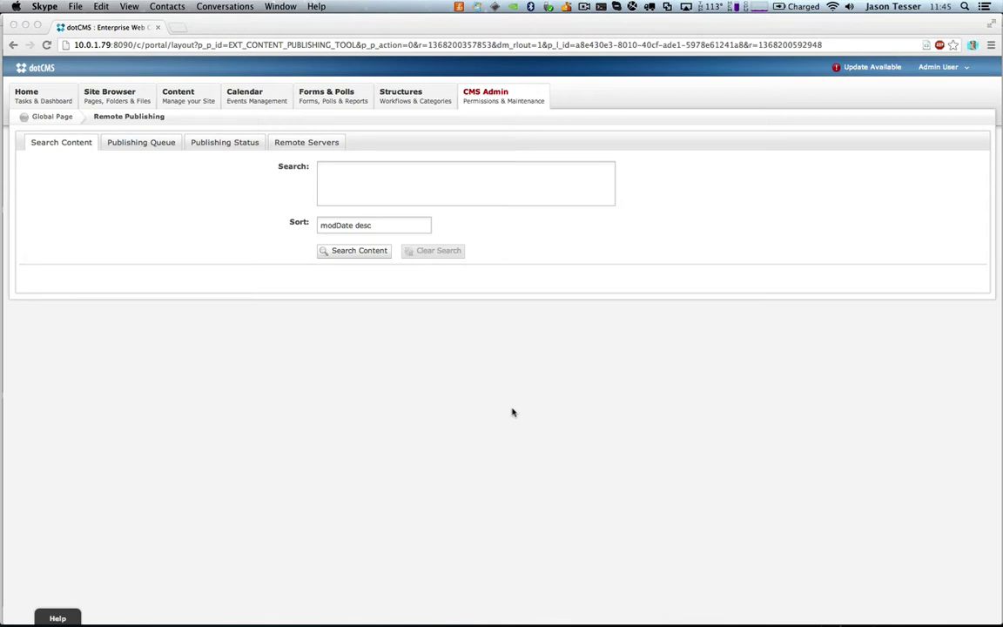
# Step: Compare the receiving server's address in Chrome with the authoring server's address in Internet Explorer
pyautogui.click(508, 351)
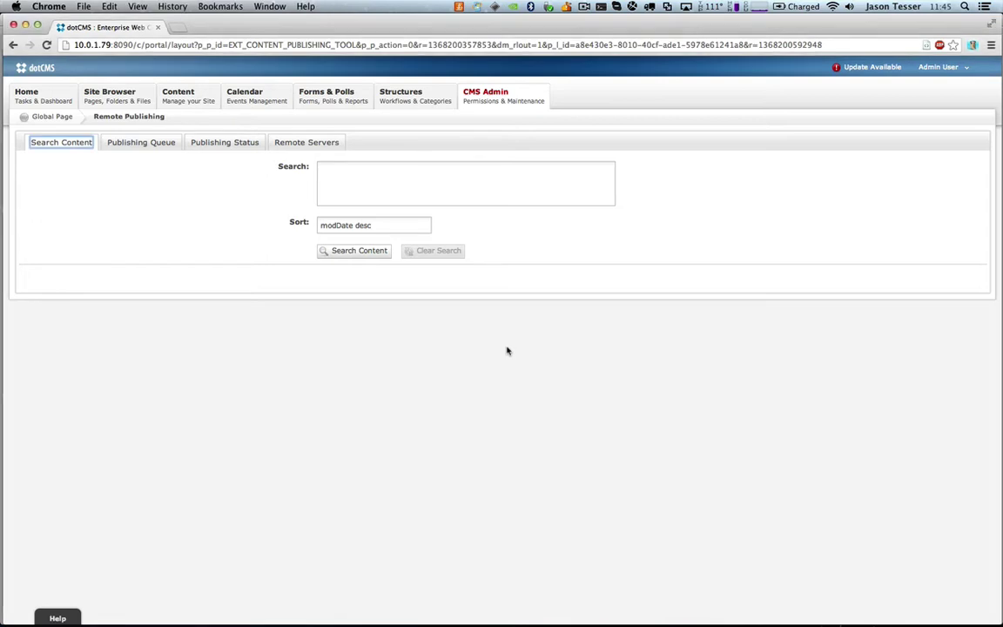
pyautogui.doubleClick(106, 45)
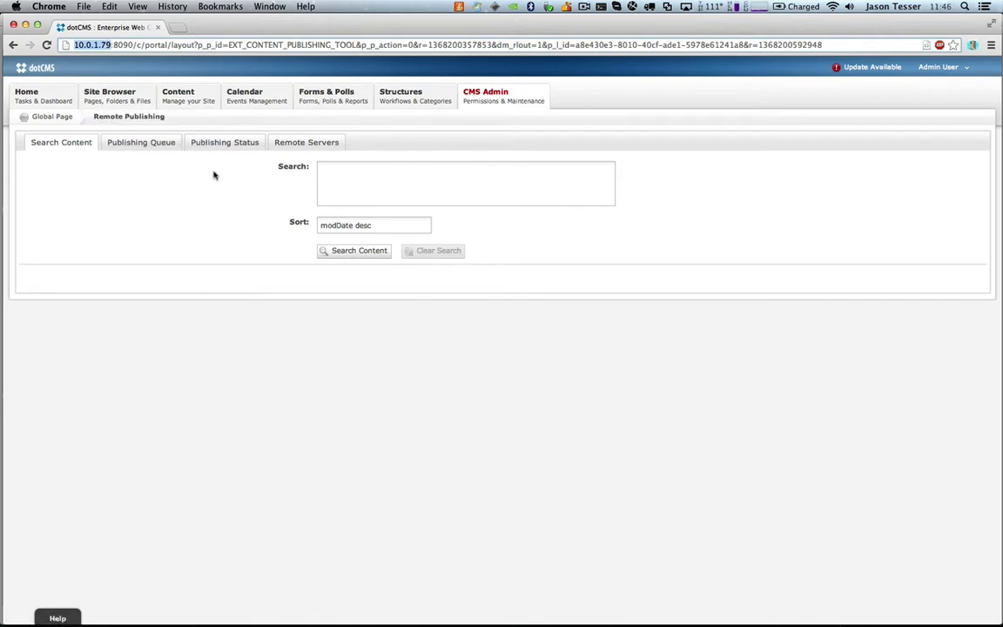
pyautogui.hotkey('ctrl', 'Right')
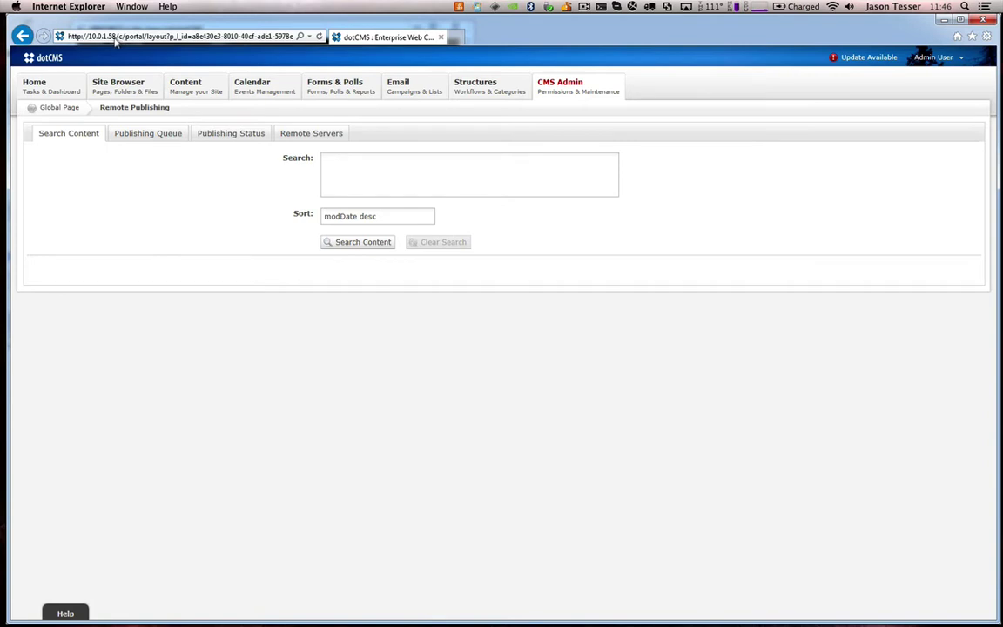
pyautogui.moveTo(119, 84)
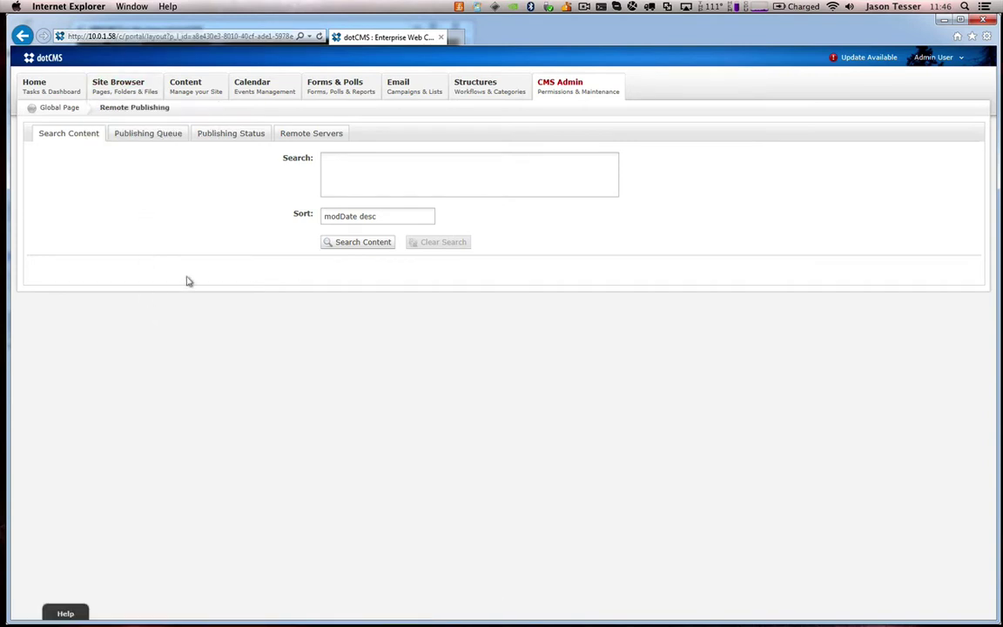
# Step: Switch to Chrome and open the remote servers list in the Remote Publishing tool of the 10.0.1.79 server
pyautogui.moveTo(559, 101)
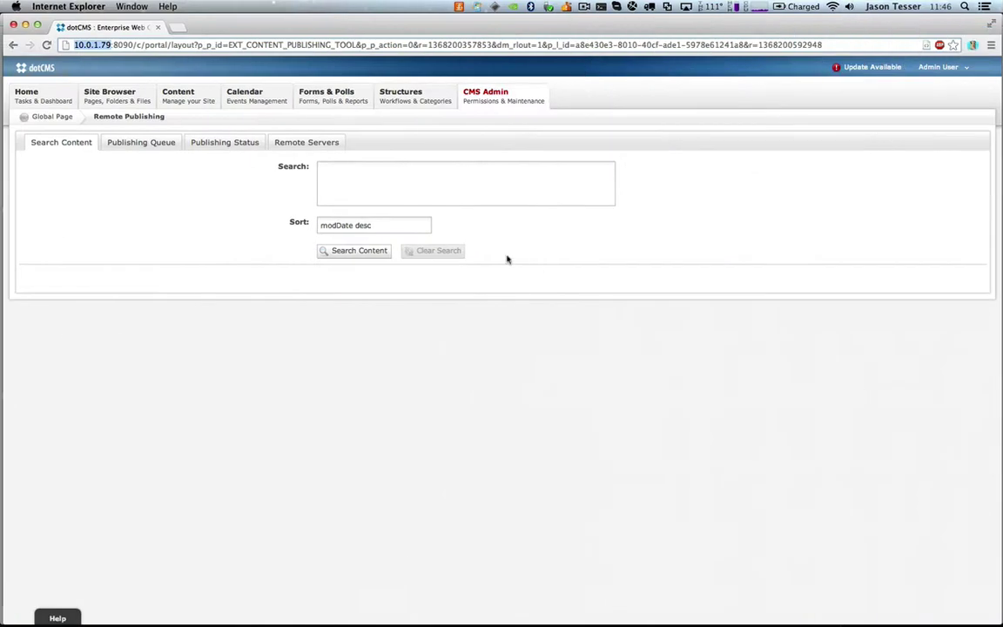
pyautogui.moveTo(506, 101)
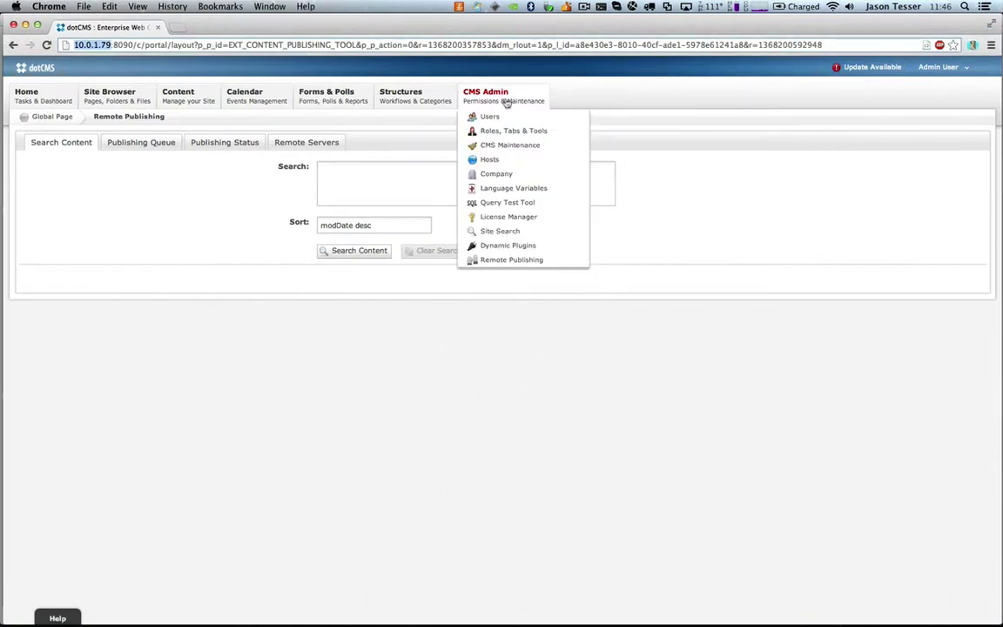
pyautogui.click(502, 260)
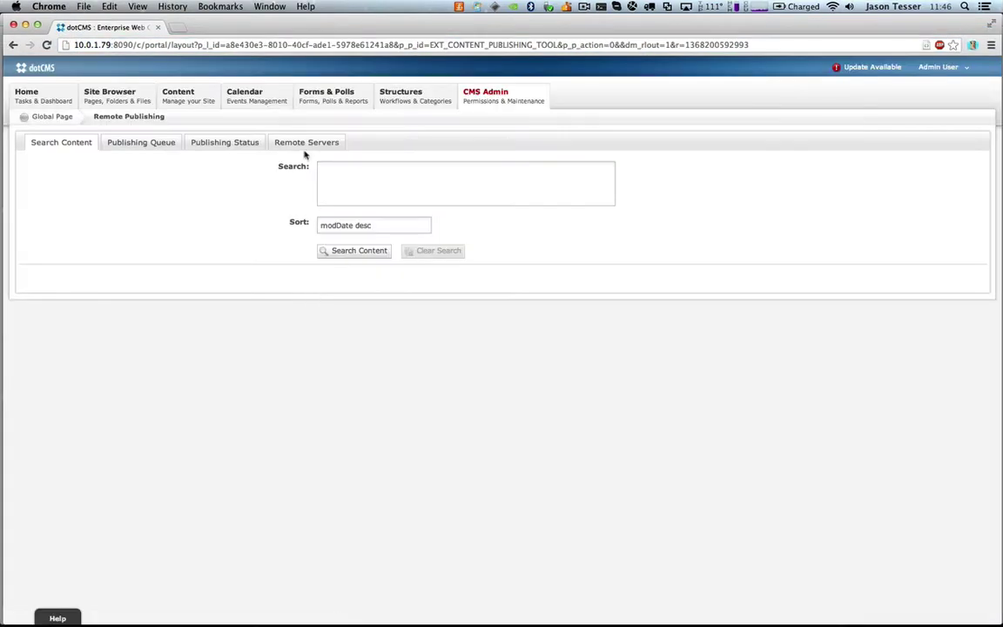
pyautogui.click(302, 143)
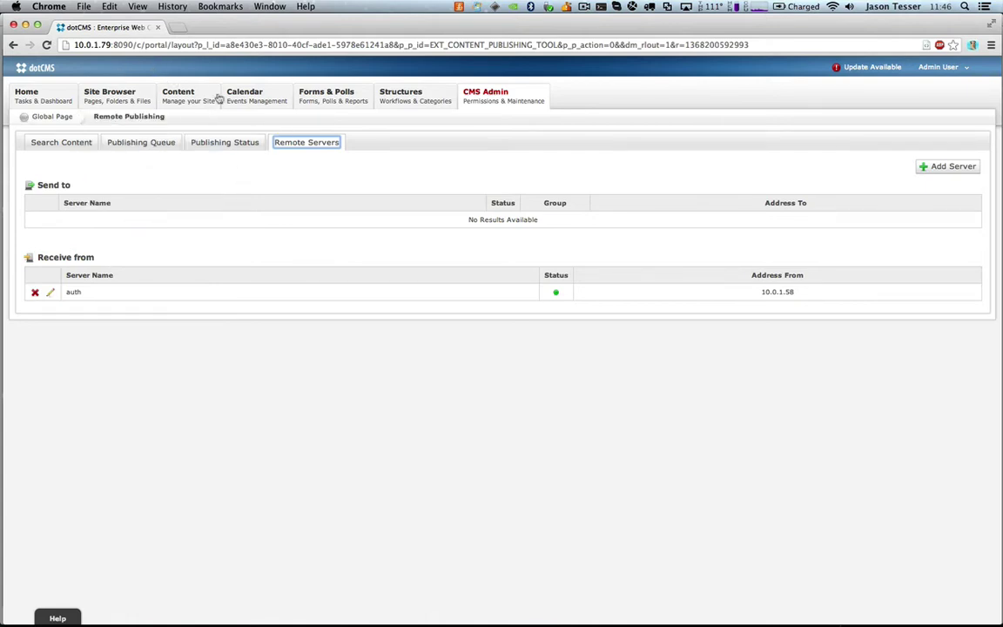
# Step: Examine the name, direction, source address and auth token settings of the auth receive-from server, and close them without saving
pyautogui.click(173, 301)
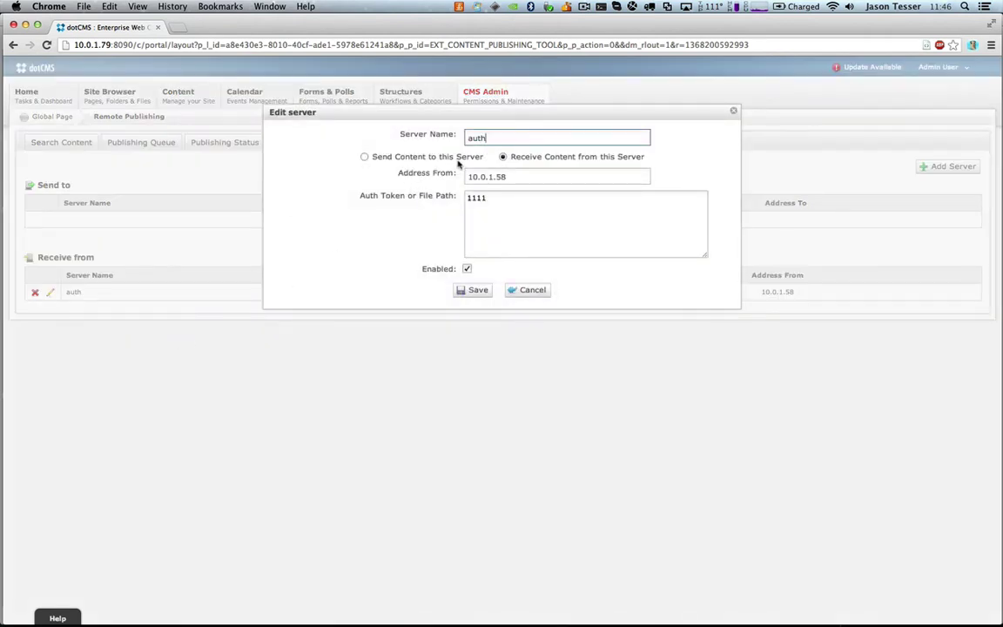
pyautogui.doubleClick(479, 138)
pyautogui.moveTo(364, 154); pyautogui.dragTo(490, 198)
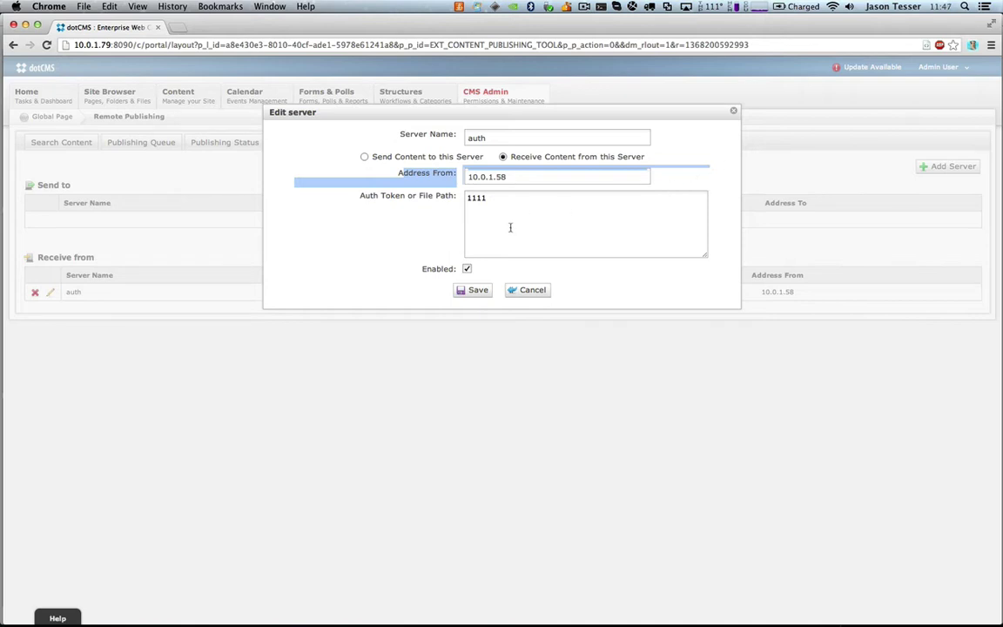
pyautogui.click(511, 226)
pyautogui.tripleClick(555, 198)
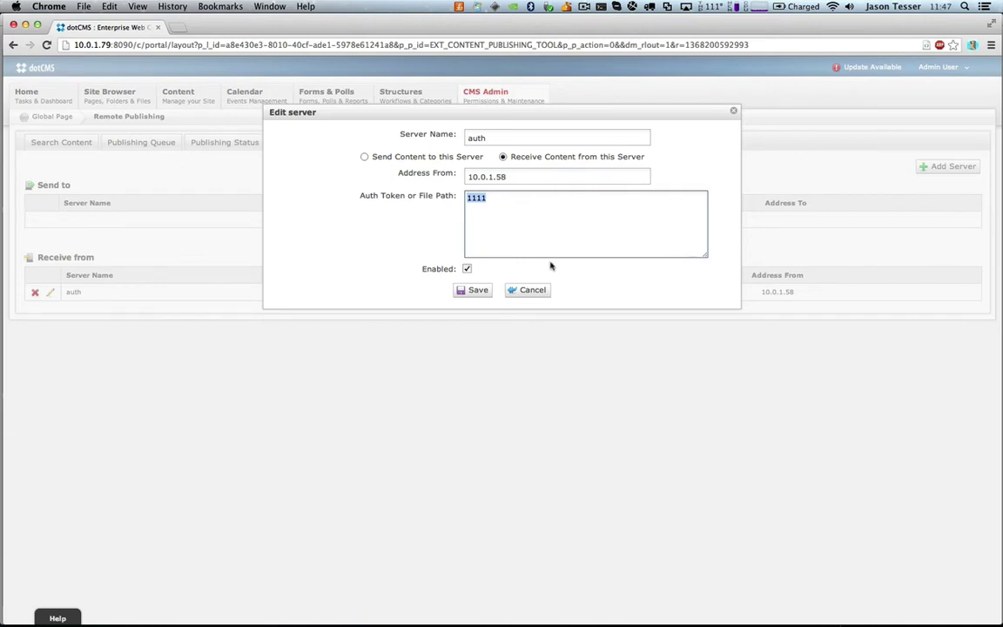
pyautogui.click(525, 292)
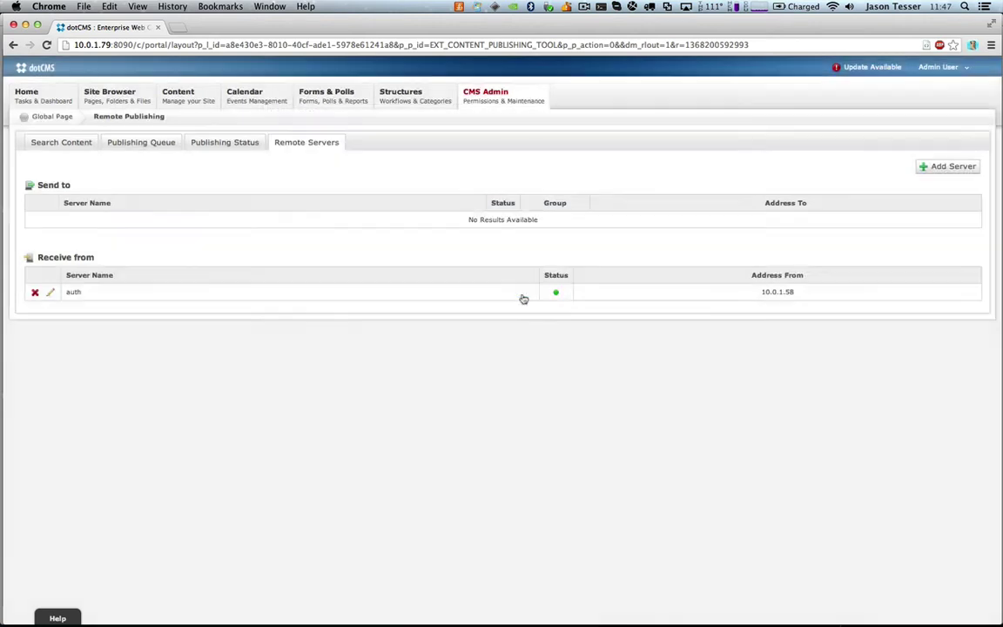
# Step: Switch to Internet Explorer and open the remote servers list of the 10.0.1.58 server
pyautogui.hotkey('ctrl', 'Right')
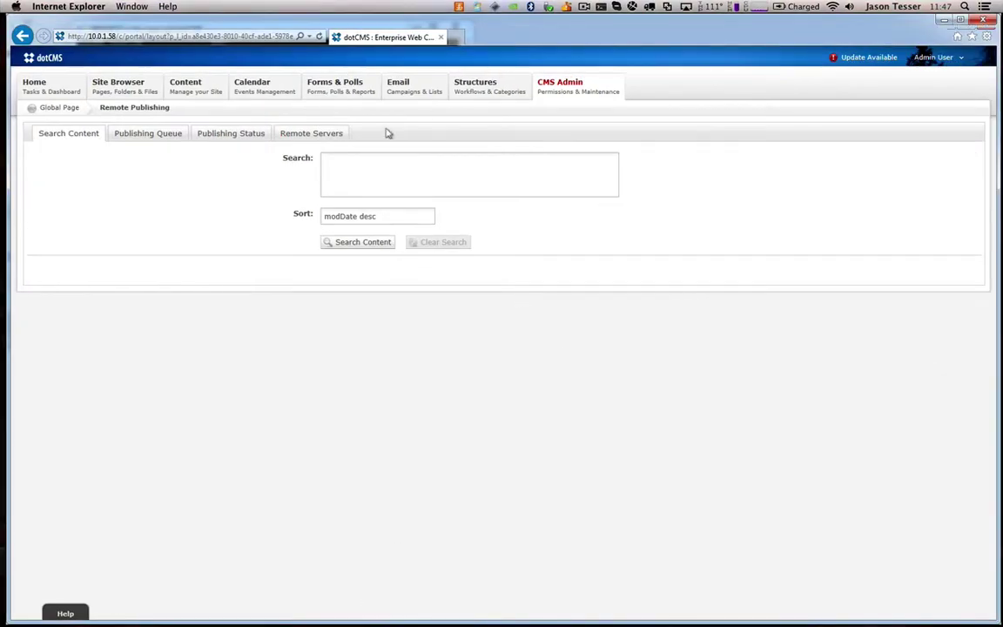
pyautogui.click(338, 135)
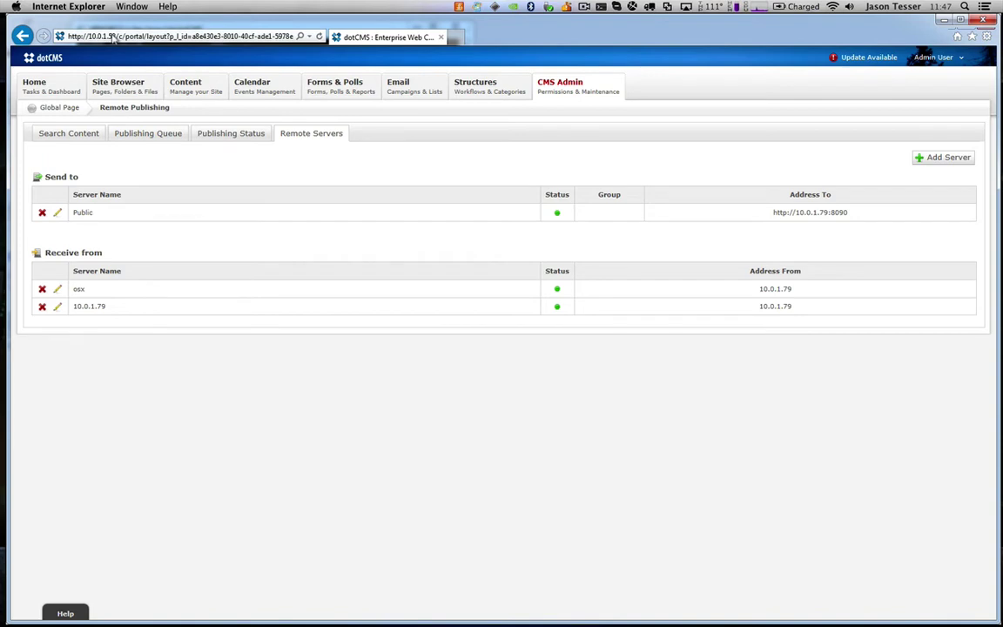
pyautogui.moveTo(119, 84)
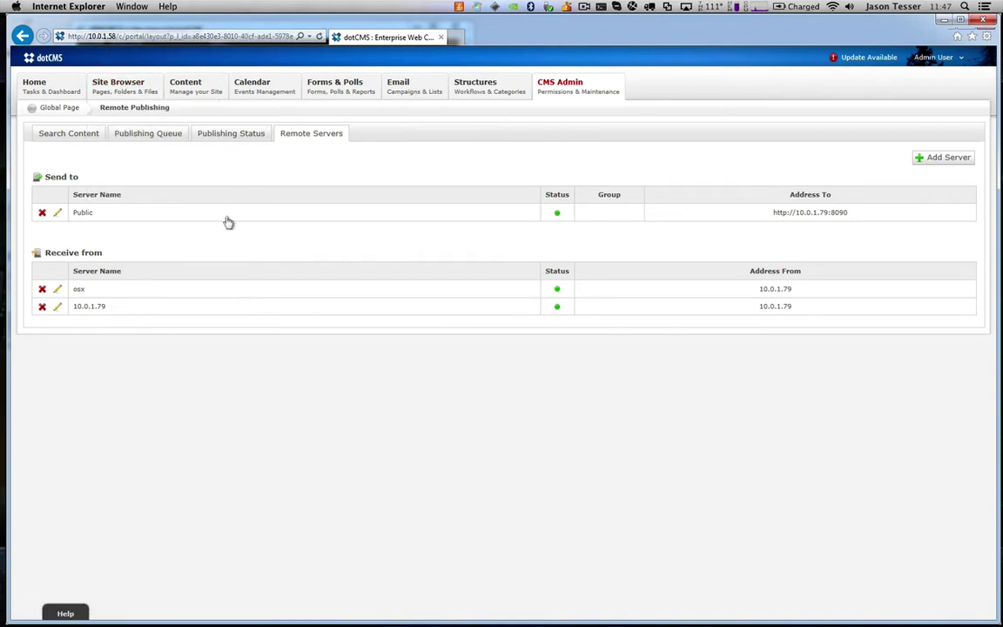
# Step: Review the destination address in the Public send-to server's settings and close them without saving
pyautogui.click(225, 216)
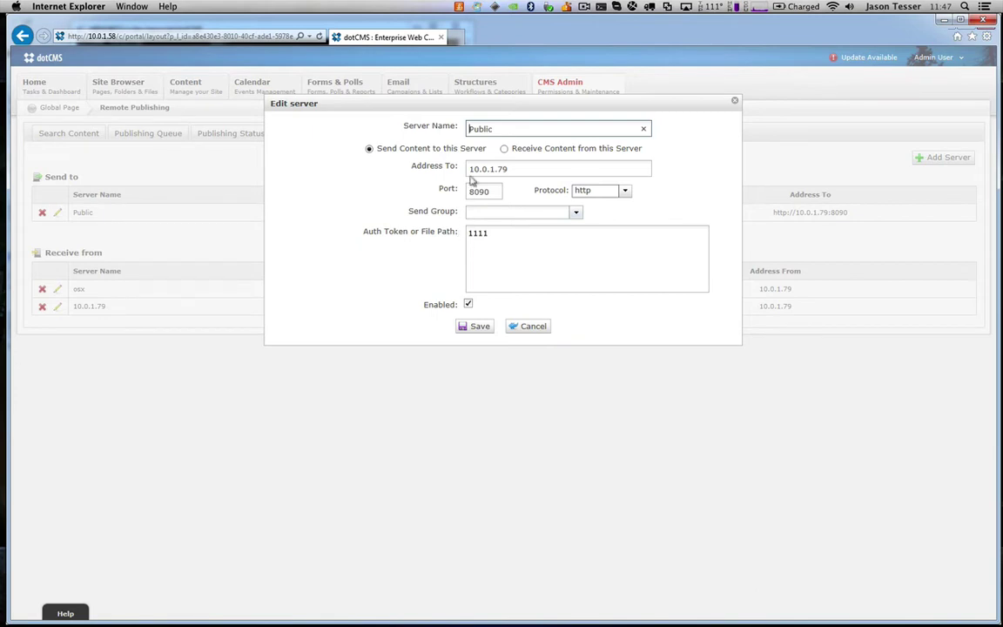
pyautogui.click(527, 169)
pyautogui.doubleClick(529, 170)
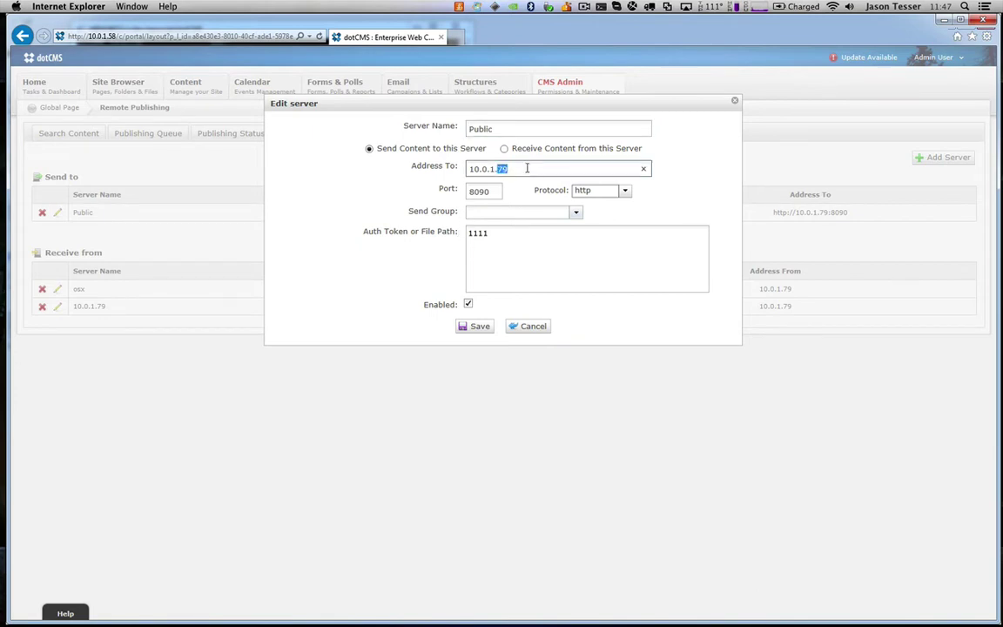
pyautogui.tripleClick(518, 170)
pyautogui.write('10.0.1.79')
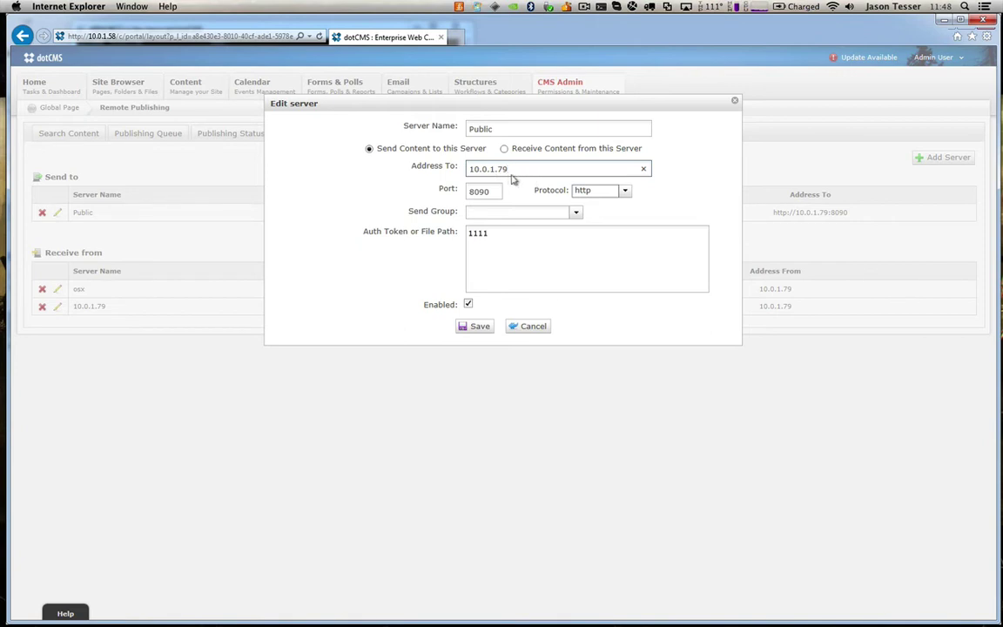
pyautogui.moveTo(509, 171); pyautogui.dragTo(473, 173)
pyautogui.click(735, 102)
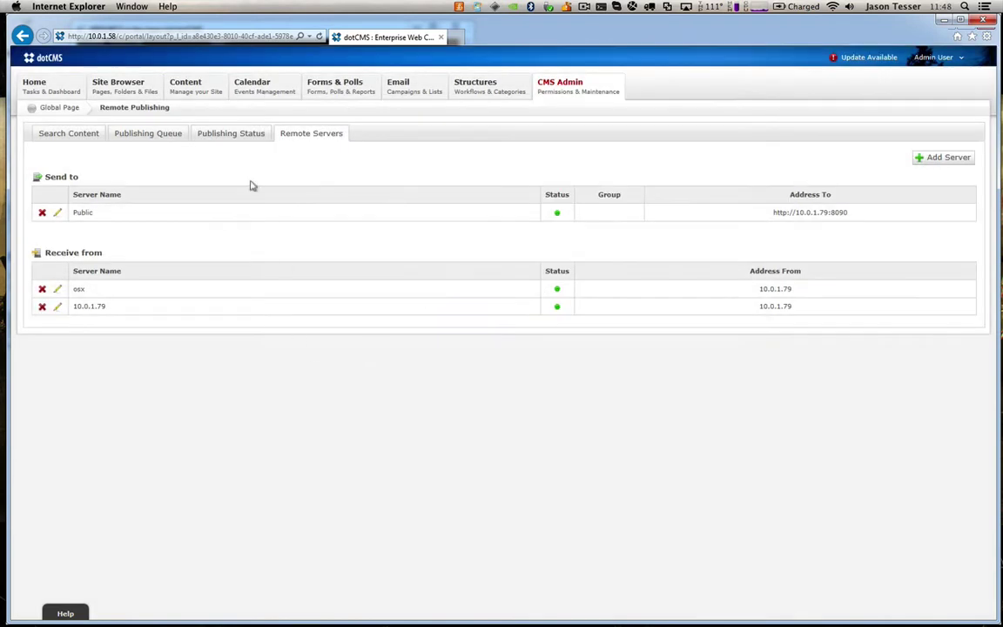
# Step: Create a generic content item titled "Test Content" with the body "aaaaa" on the testpush host, and save and publish it
pyautogui.click(190, 102)
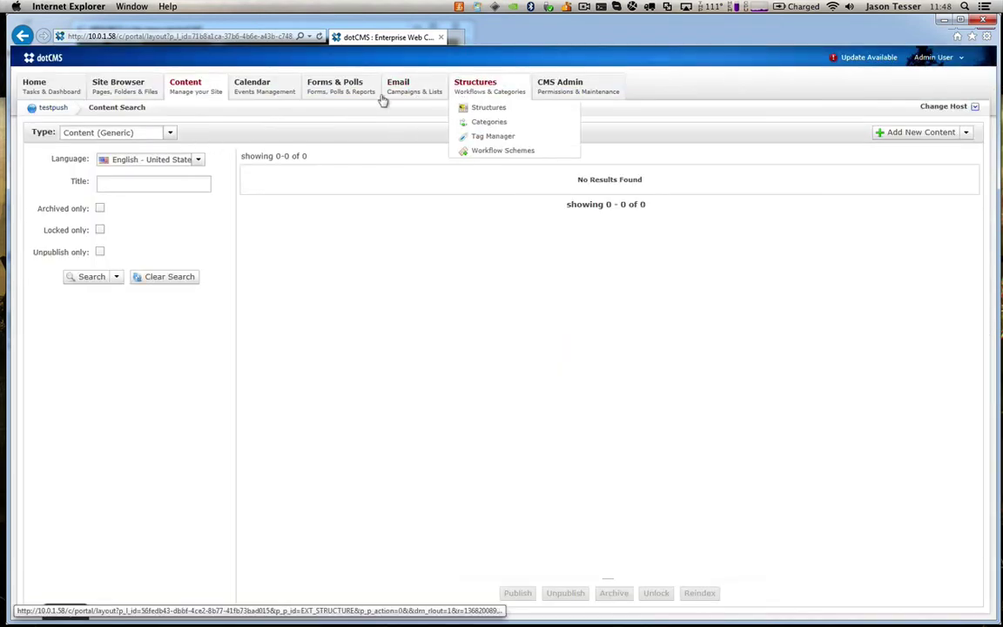
pyautogui.click(903, 136)
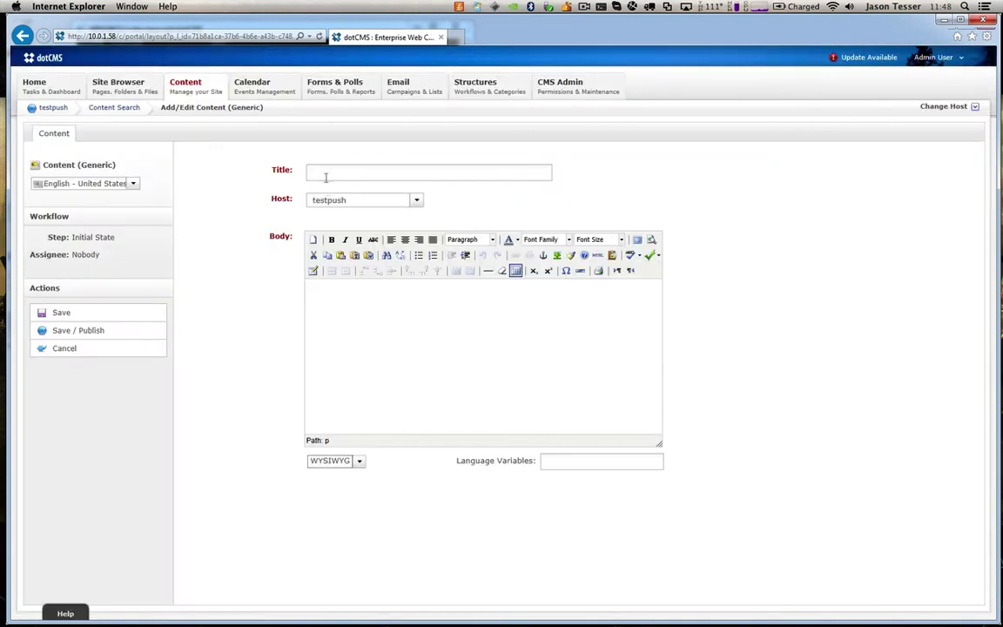
pyautogui.click(326, 175)
pyautogui.write('Tes')
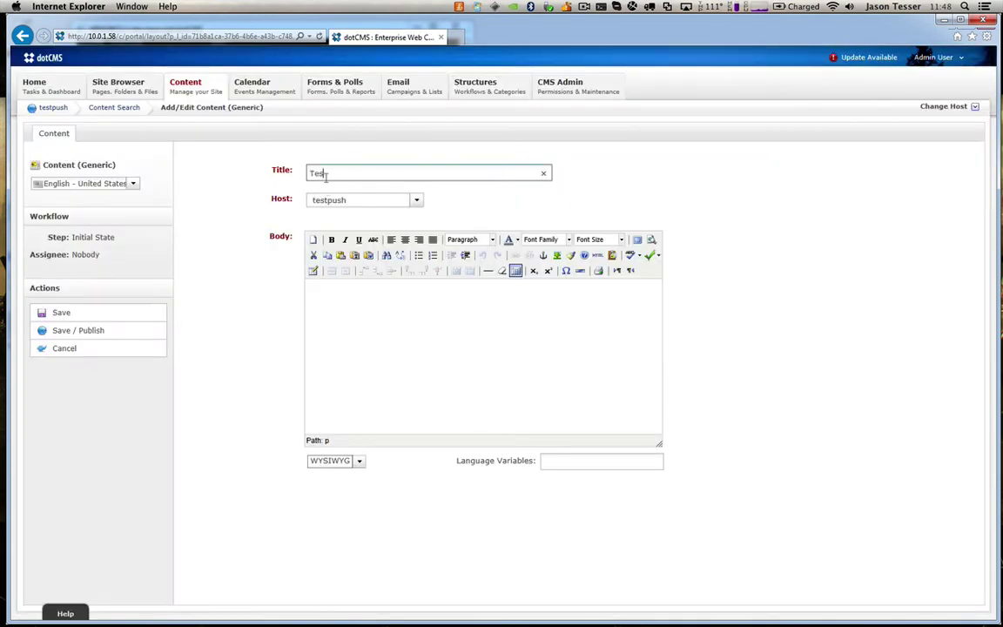
pyautogui.write('t Content')
pyautogui.click(380, 296)
pyautogui.write('aaaaaa')
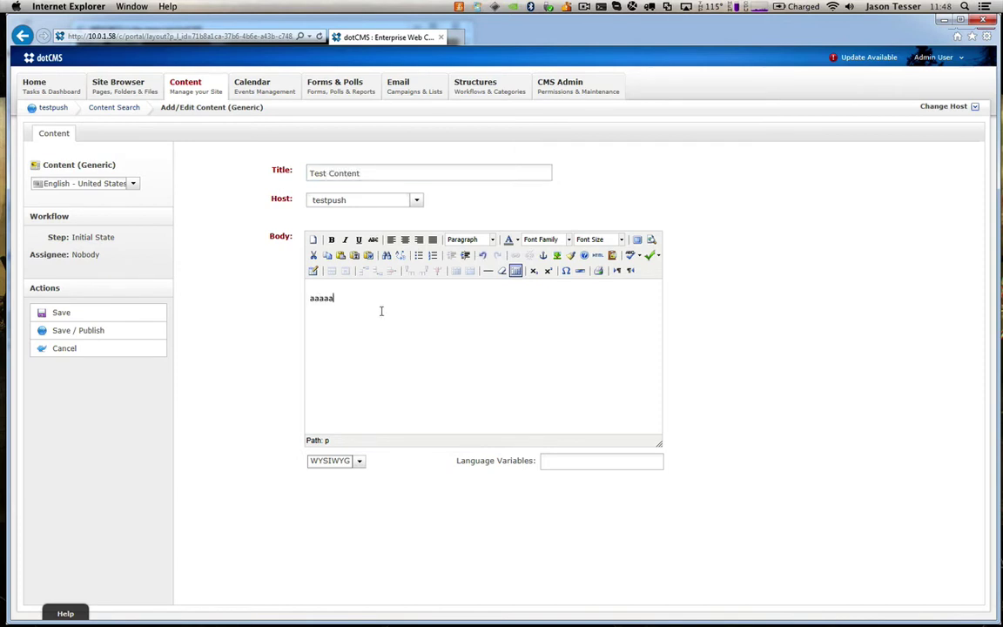
pyautogui.click(144, 336)
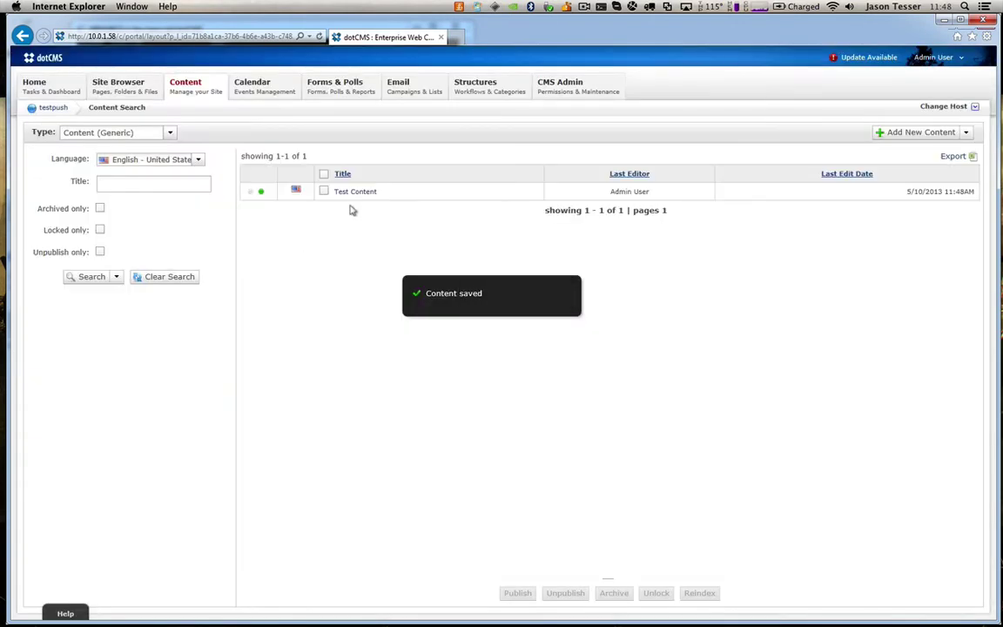
# Step: Remote publish the Test Content item with the Publish option and the default date and time
pyautogui.rightClick(350, 197)
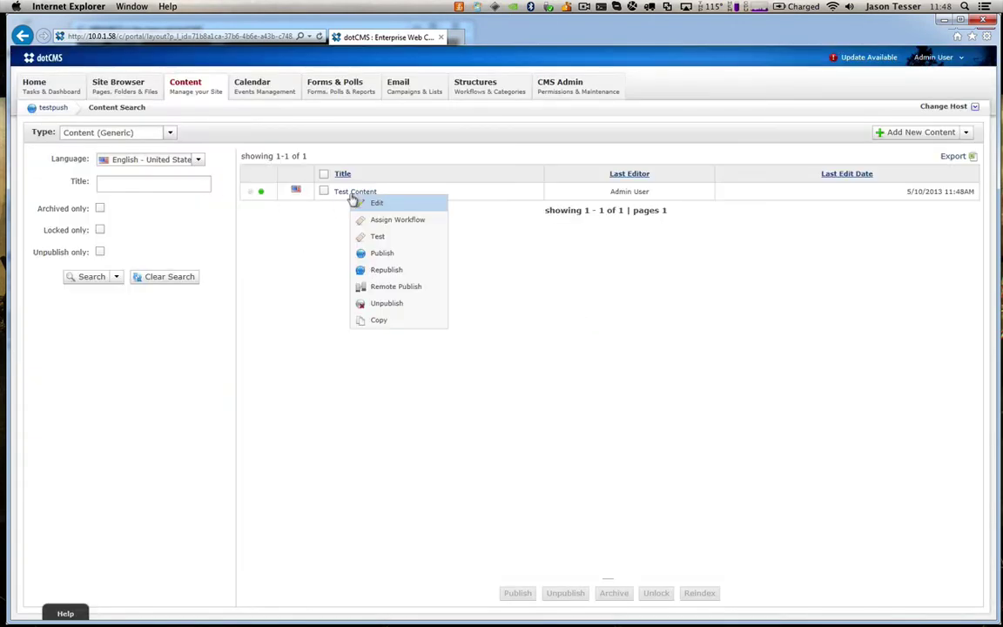
pyautogui.click(396, 287)
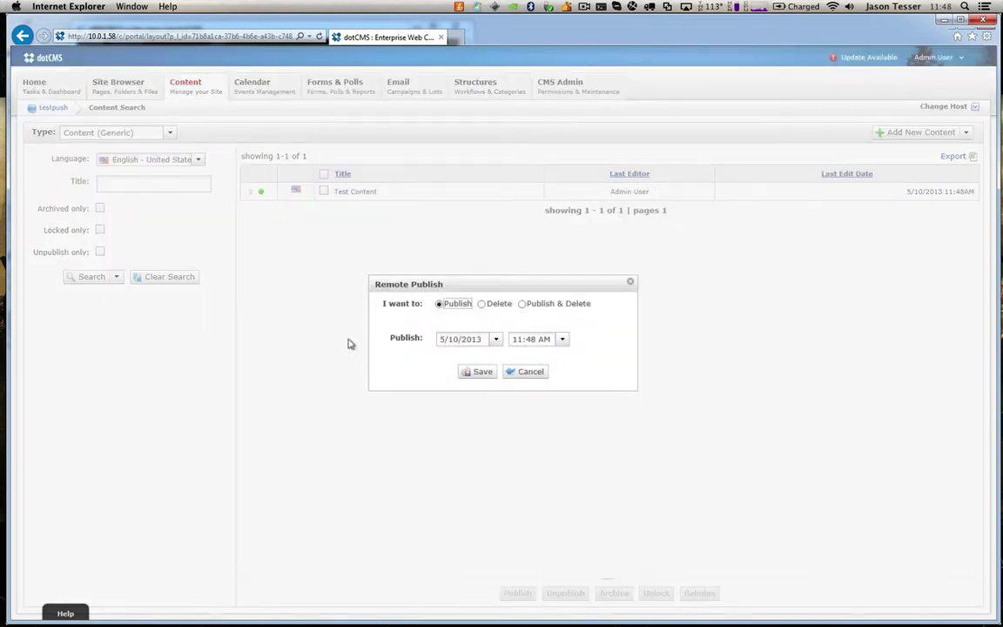
pyautogui.click(484, 373)
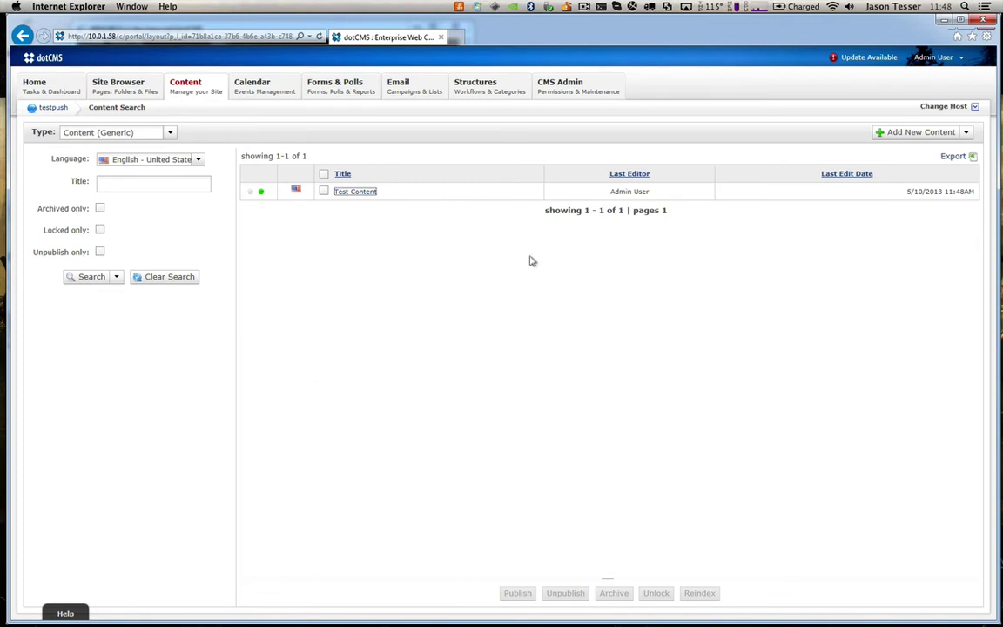
# Step: Check the Test Content bundle in the publishing queue and its dates in the publishing status of Remote Publishing
pyautogui.moveTo(560, 87)
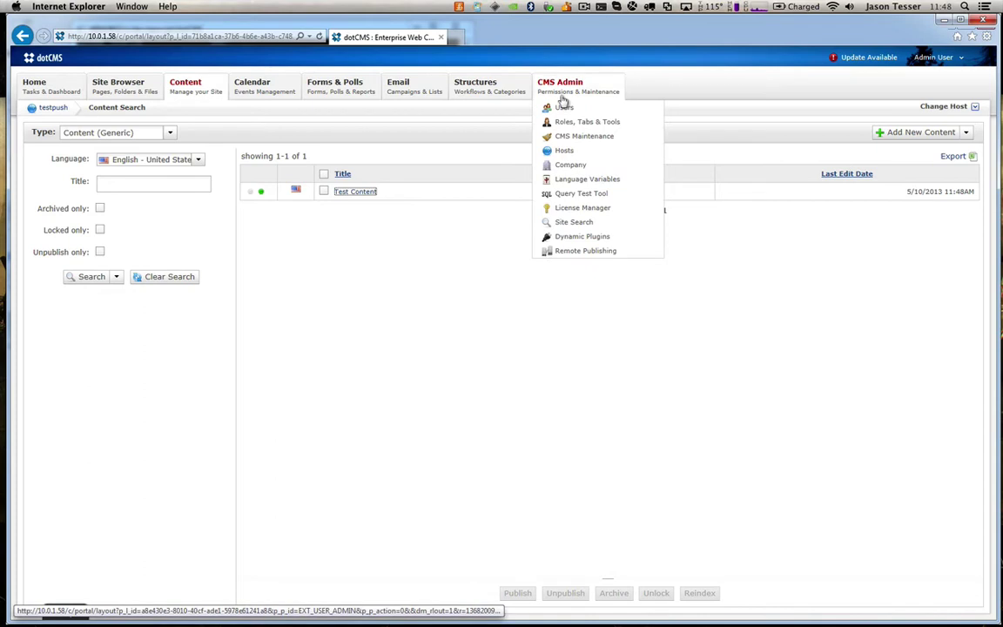
pyautogui.click(575, 251)
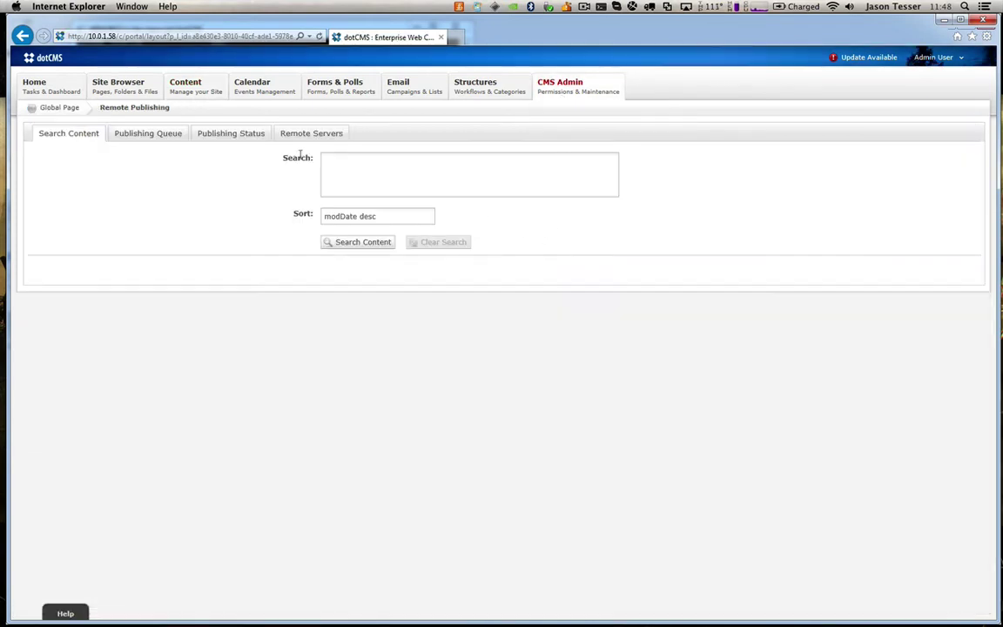
pyautogui.click(132, 130)
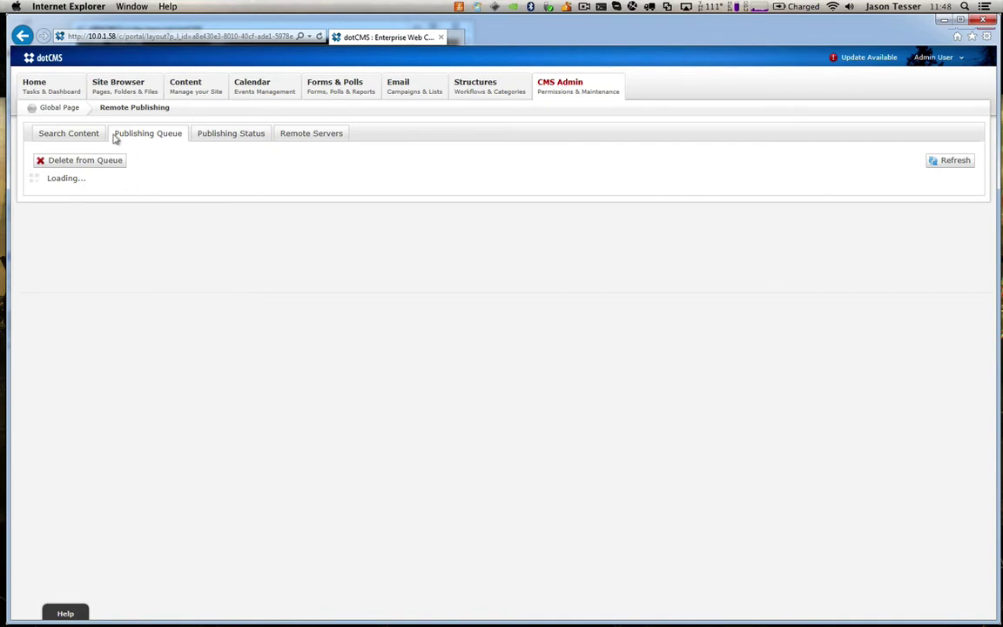
pyautogui.moveTo(557, 88)
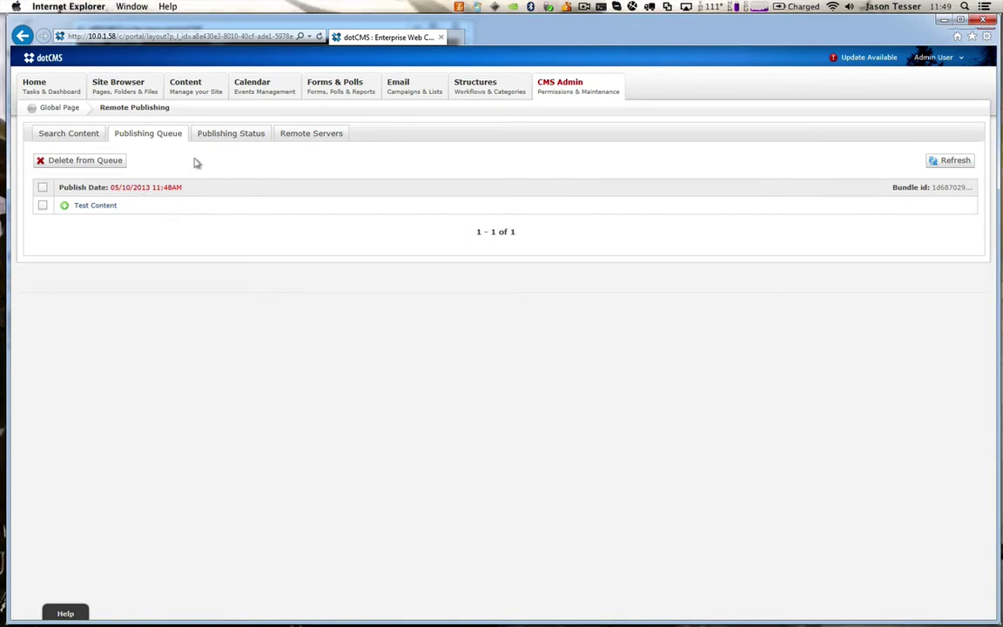
pyautogui.click(216, 133)
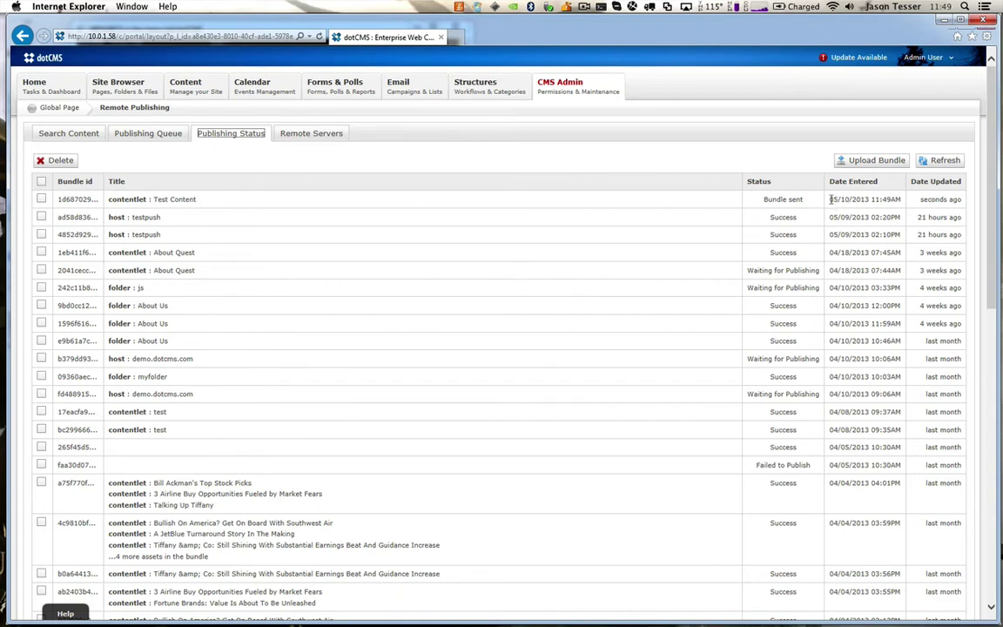
pyautogui.moveTo(831, 199); pyautogui.dragTo(936, 200)
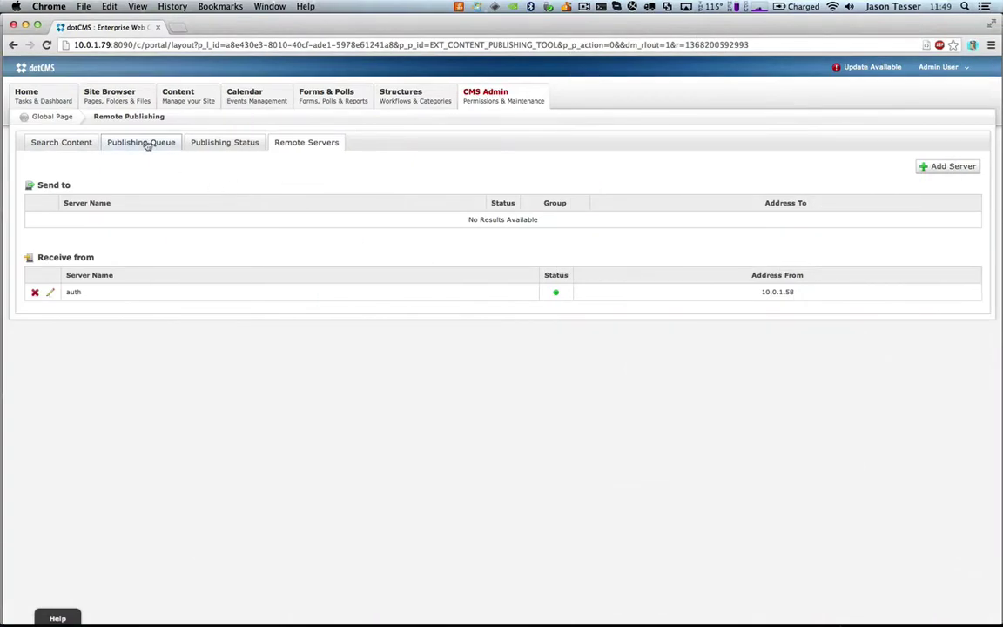
# Step: Switch to Chrome and check the receiving server's content list for the Test Content item
pyautogui.click(193, 101)
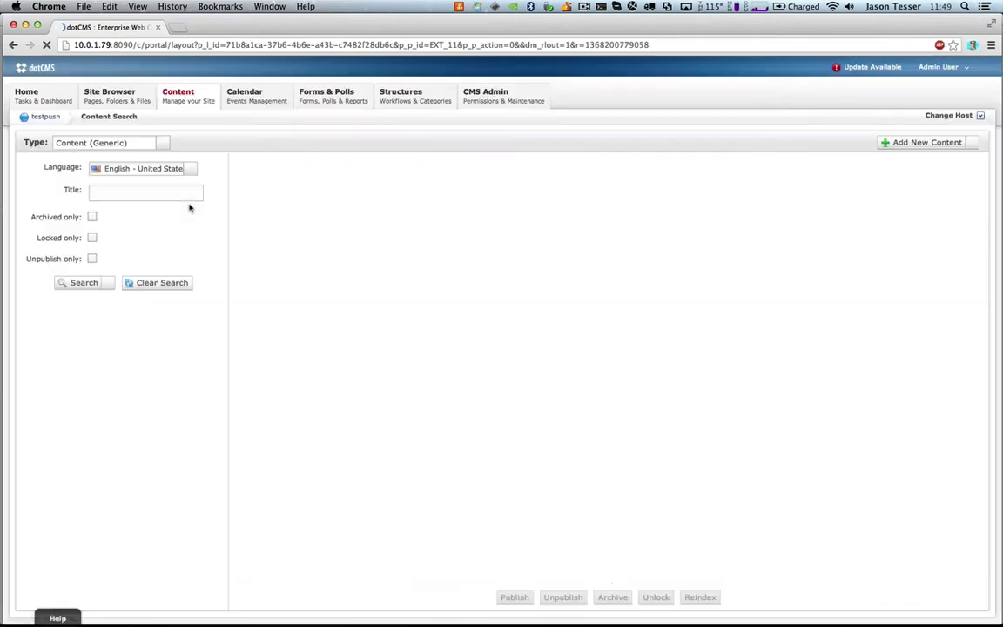
pyautogui.click(352, 200)
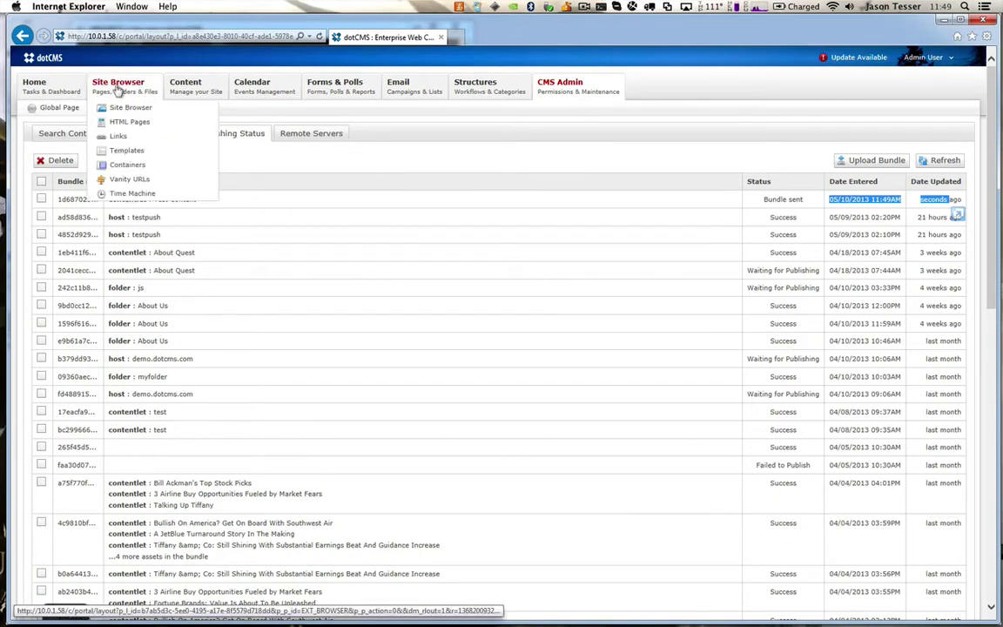
# Step: Create a blank host named "New Host" from the host administration list, and save and activate it
pyautogui.click(118, 89)
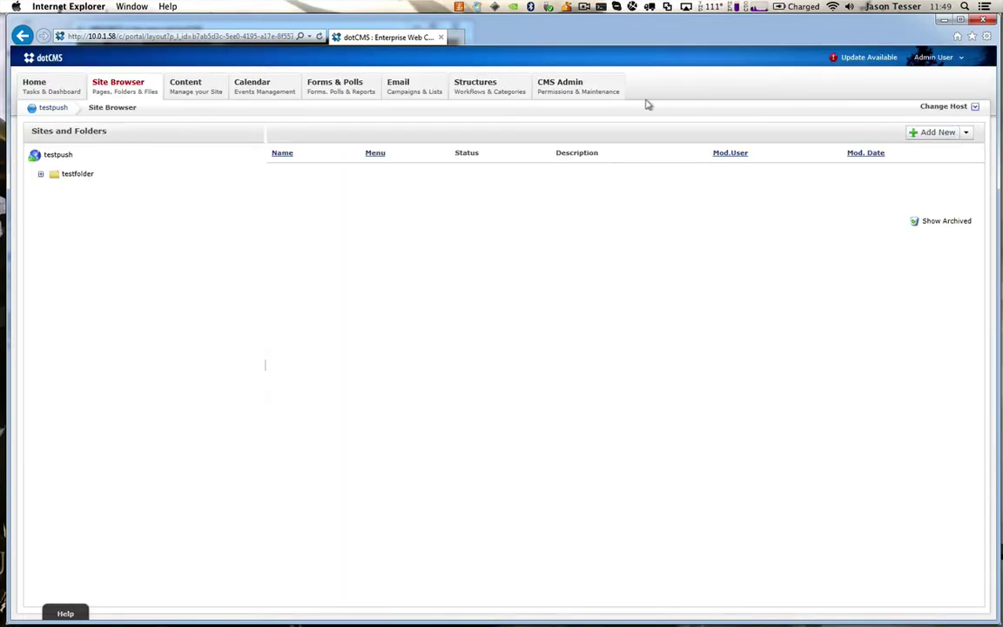
pyautogui.moveTo(579, 87)
pyautogui.click(577, 152)
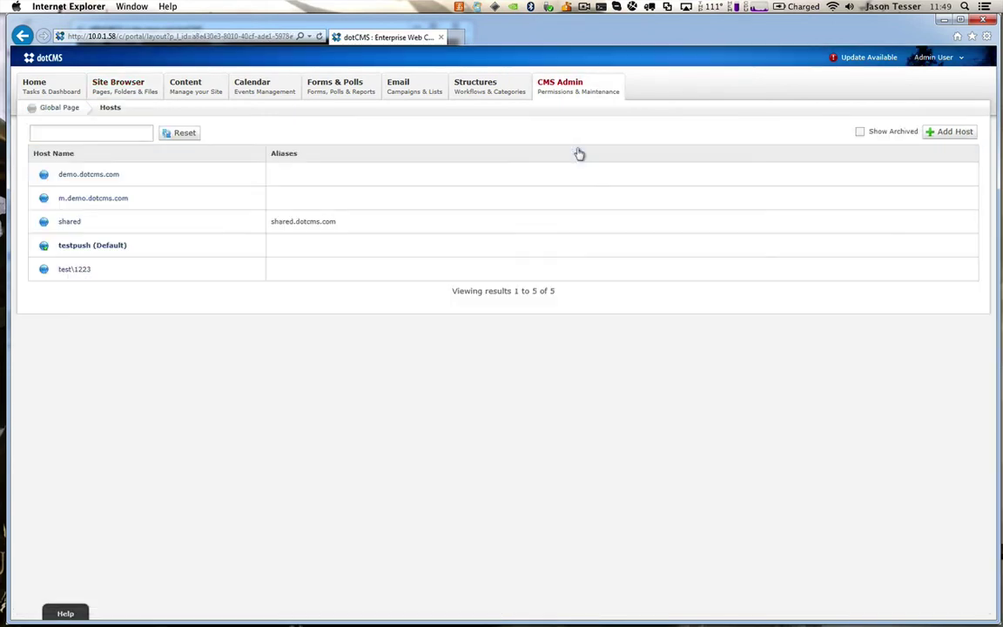
pyautogui.click(953, 131)
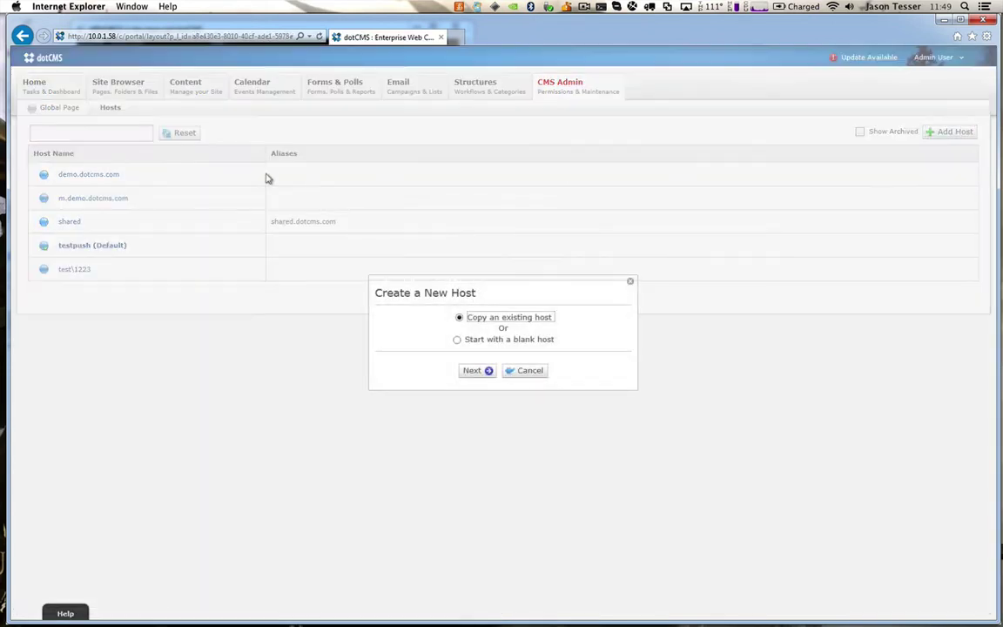
pyautogui.click(457, 339)
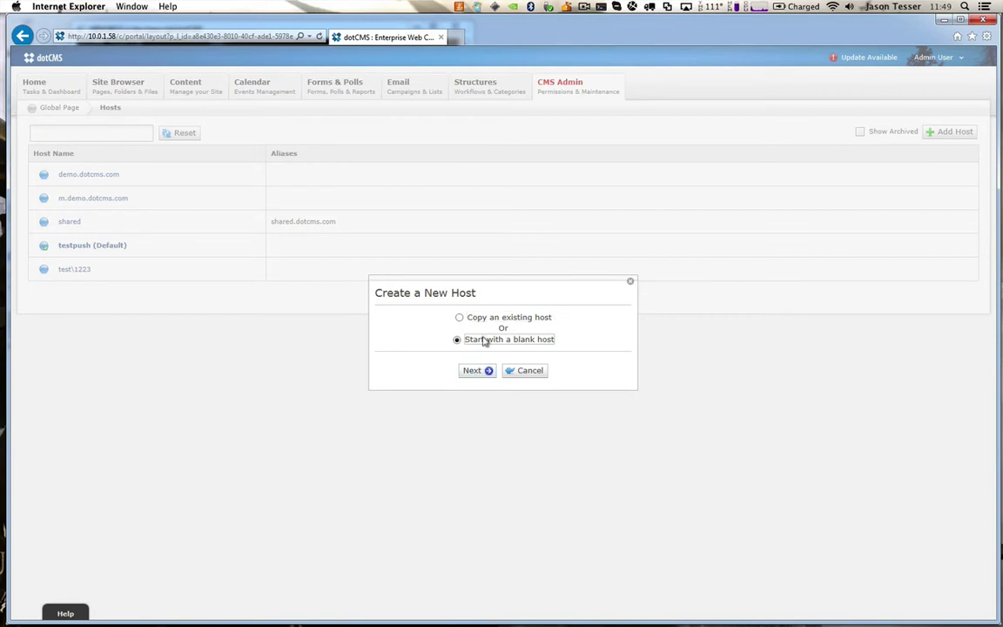
pyautogui.click(479, 370)
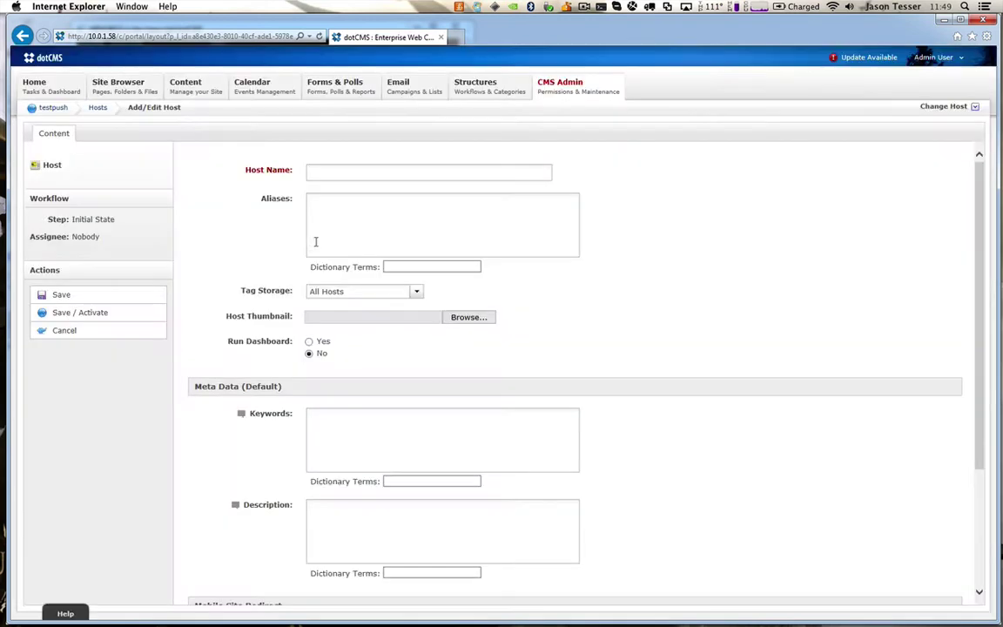
pyautogui.click(339, 174)
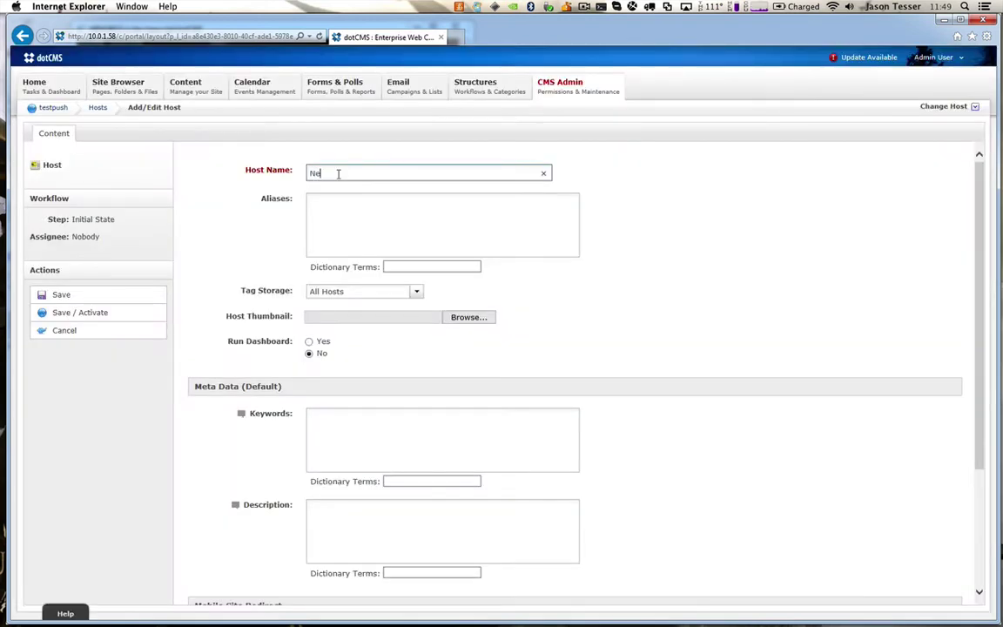
pyautogui.click(353, 251)
pyautogui.scroll(-5, 320, 306)
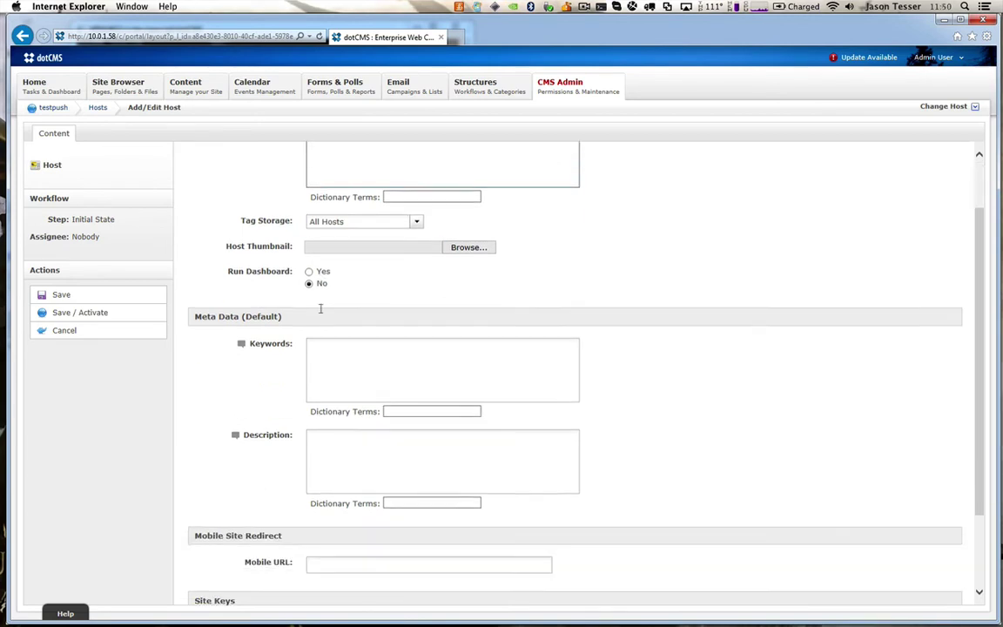
pyautogui.click(132, 314)
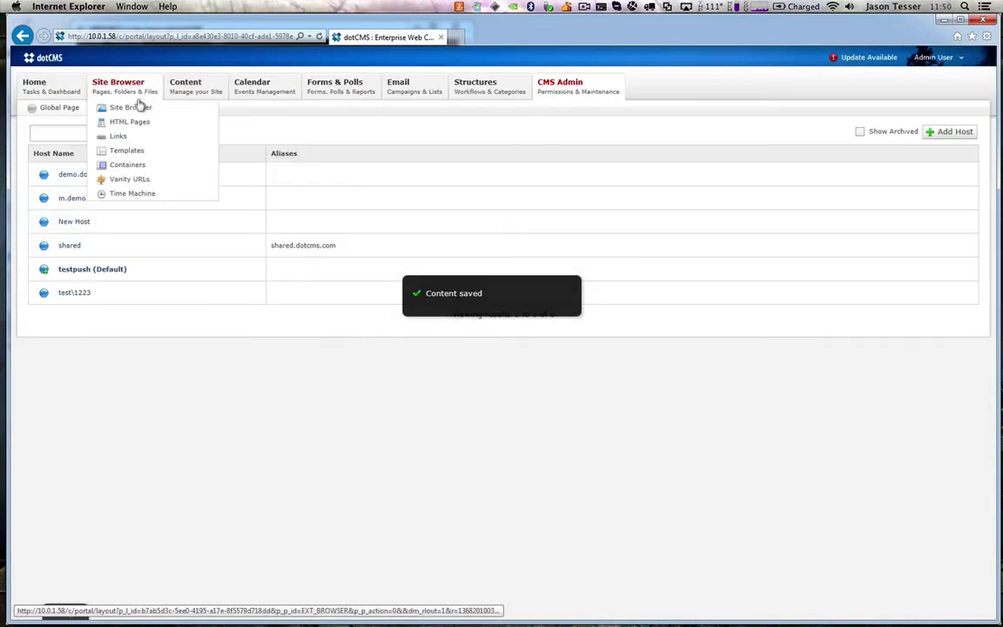
# Step: Open the Site Browser and change the viewed host to New Host
pyautogui.click(135, 106)
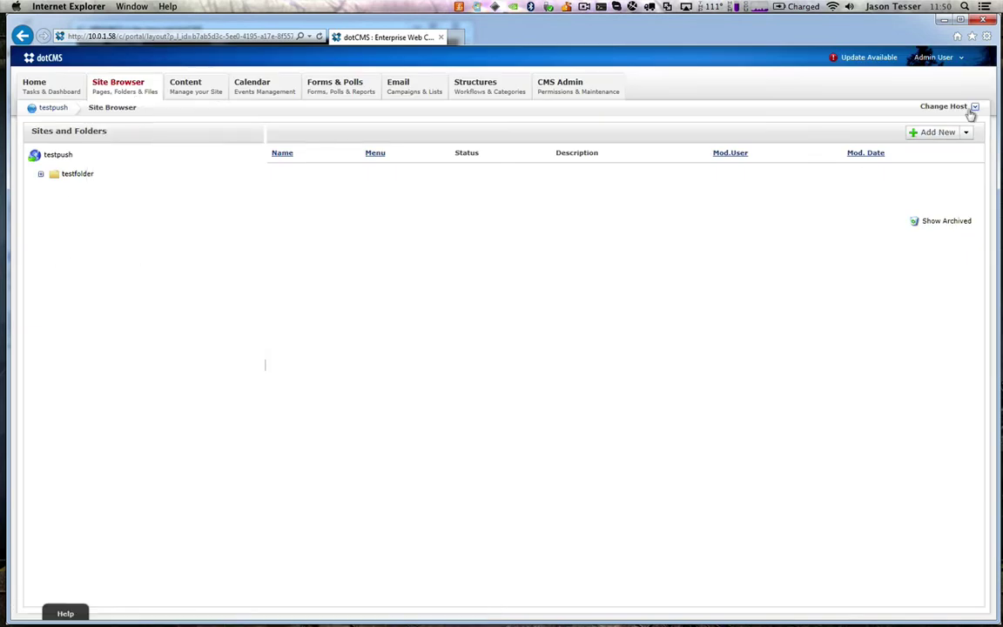
pyautogui.click(972, 108)
pyautogui.click(930, 164)
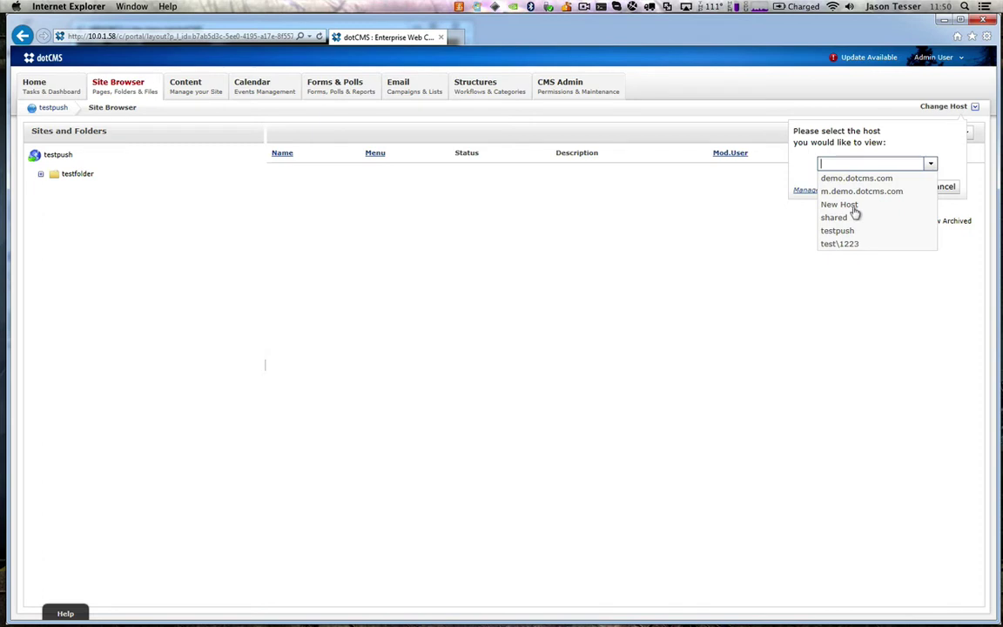
pyautogui.click(852, 206)
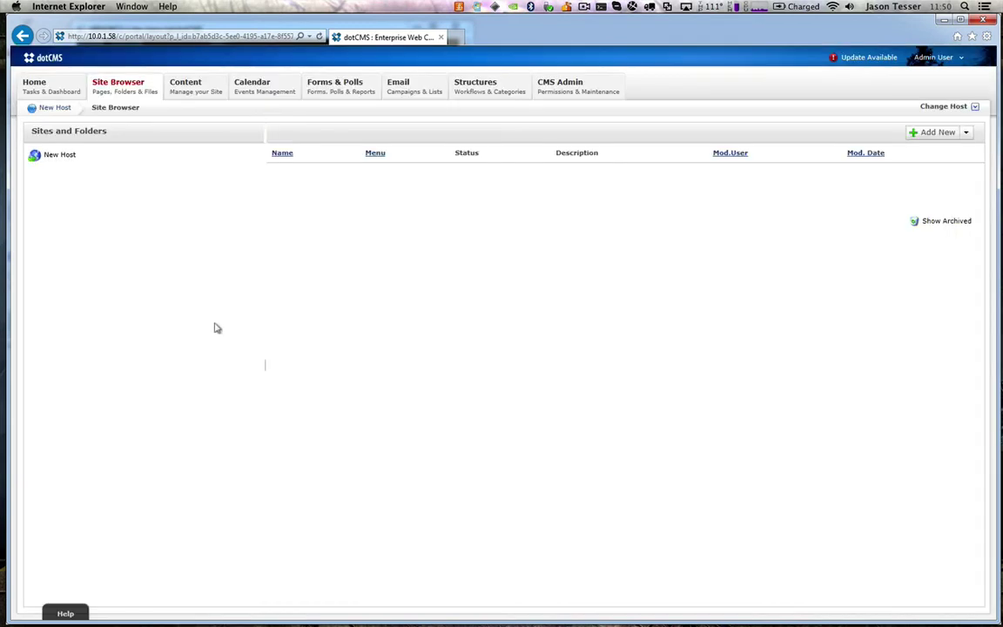
# Step: Add a folder titled "My Folder" to New Host and save it
pyautogui.rightClick(71, 159)
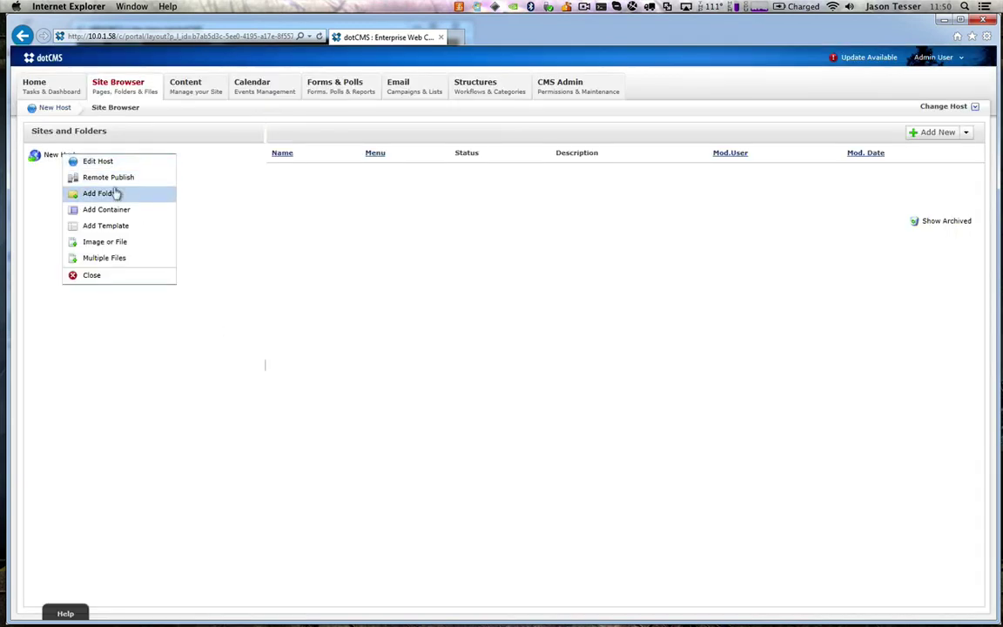
pyautogui.click(115, 193)
pyautogui.click(330, 169)
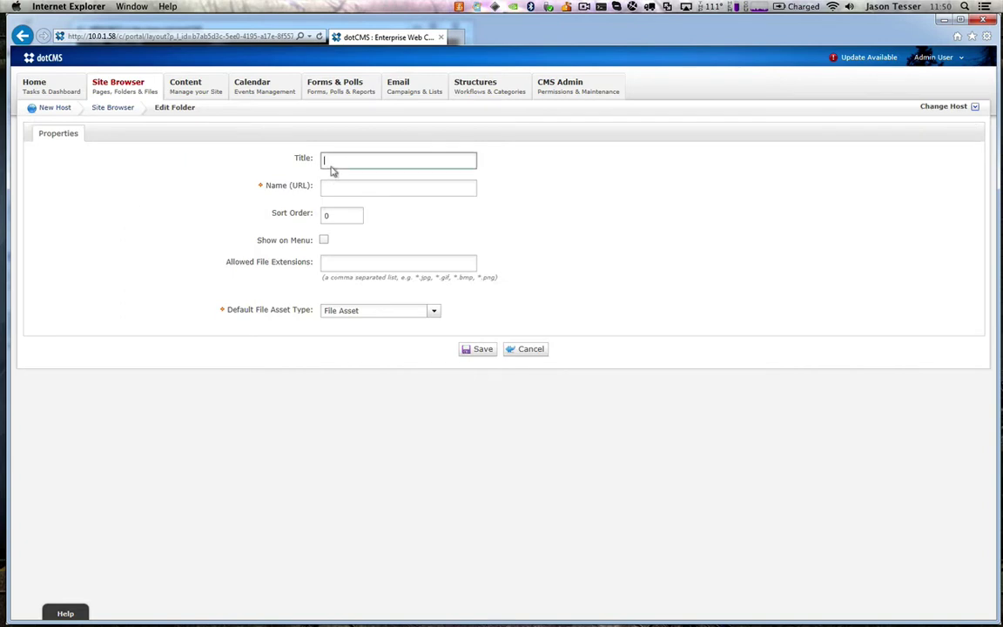
pyautogui.write('My Folder')
pyautogui.press('Tab')
pyautogui.click(475, 349)
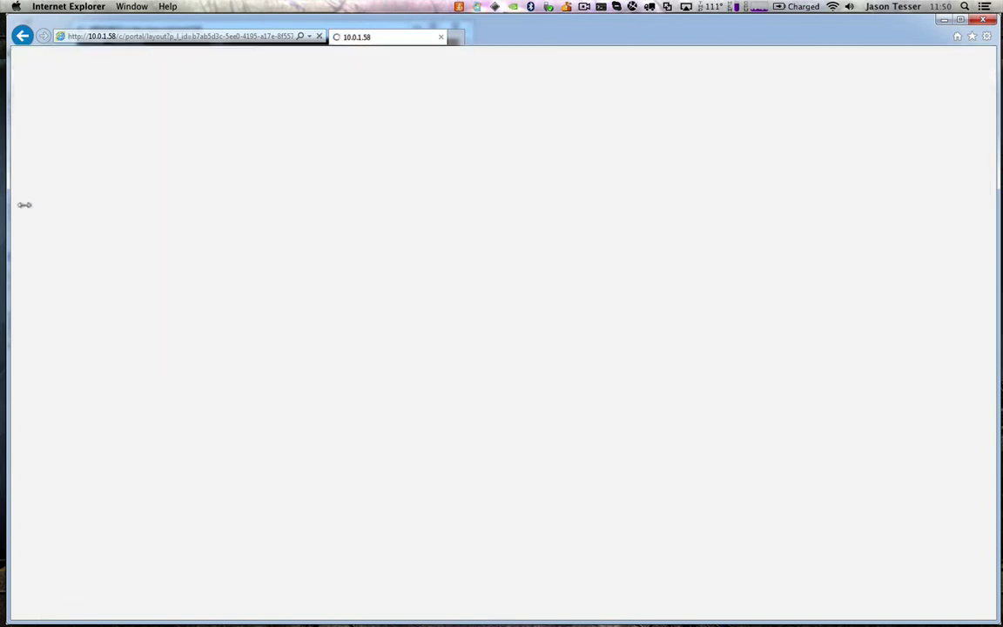
# Step: Upload Penguins.jpg from the Sample Pictures folder into my-folder as a File Asset, and save and publish it
pyautogui.rightClick(71, 178)
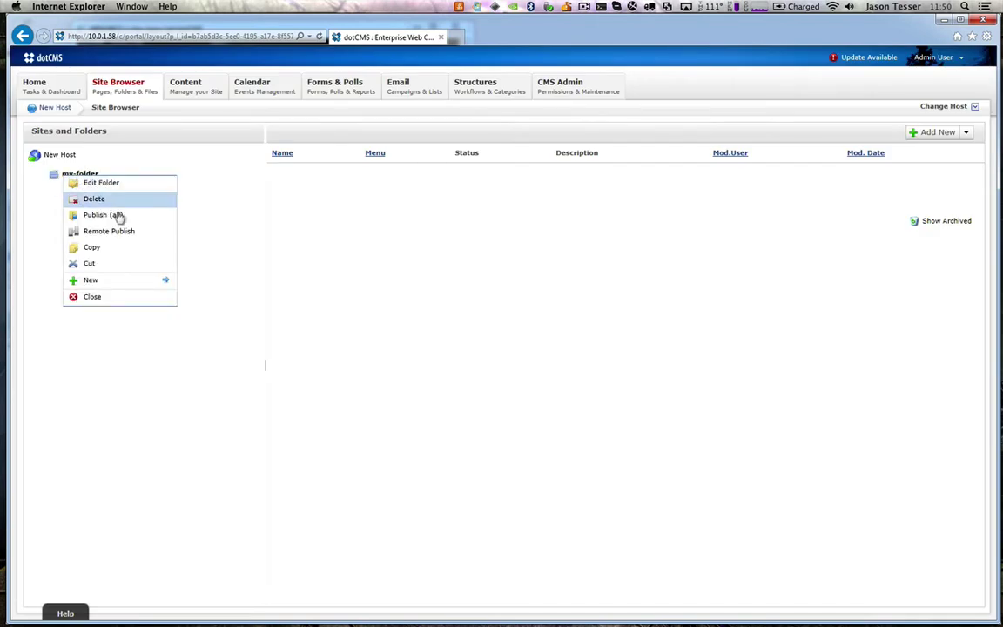
pyautogui.moveTo(149, 279)
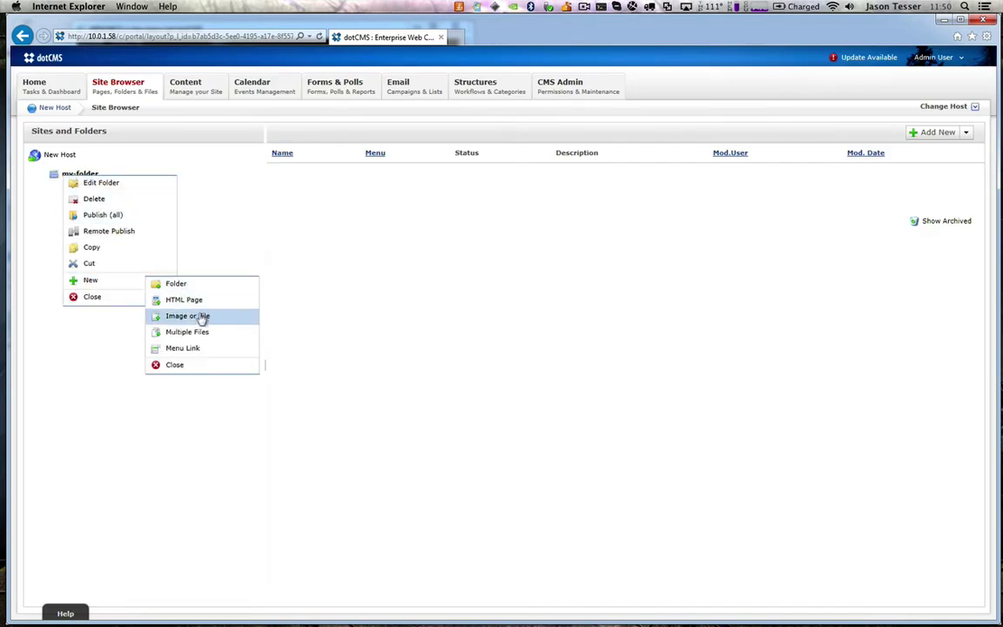
pyautogui.click(202, 319)
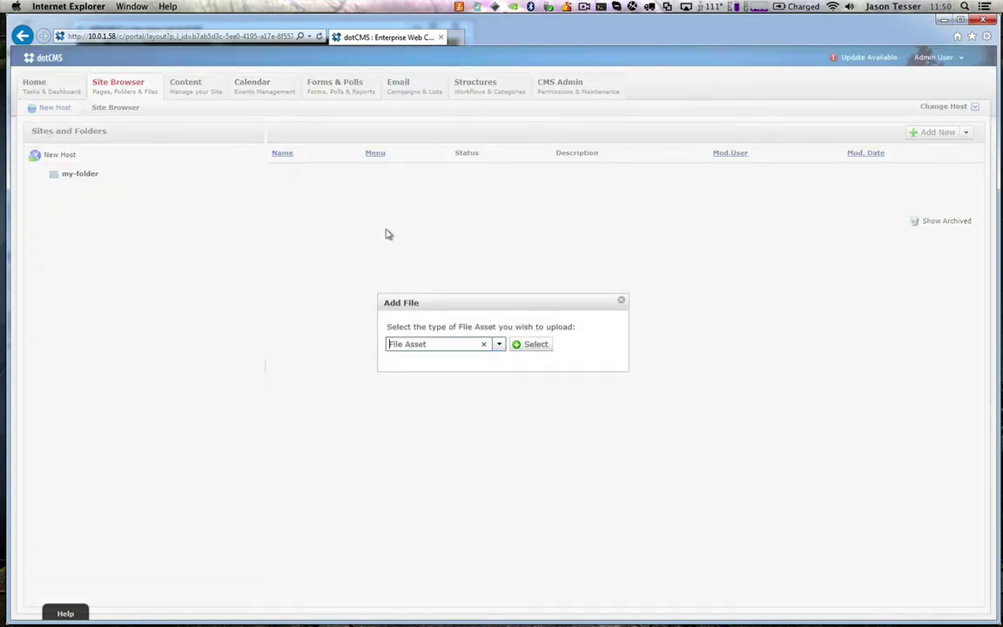
pyautogui.click(529, 346)
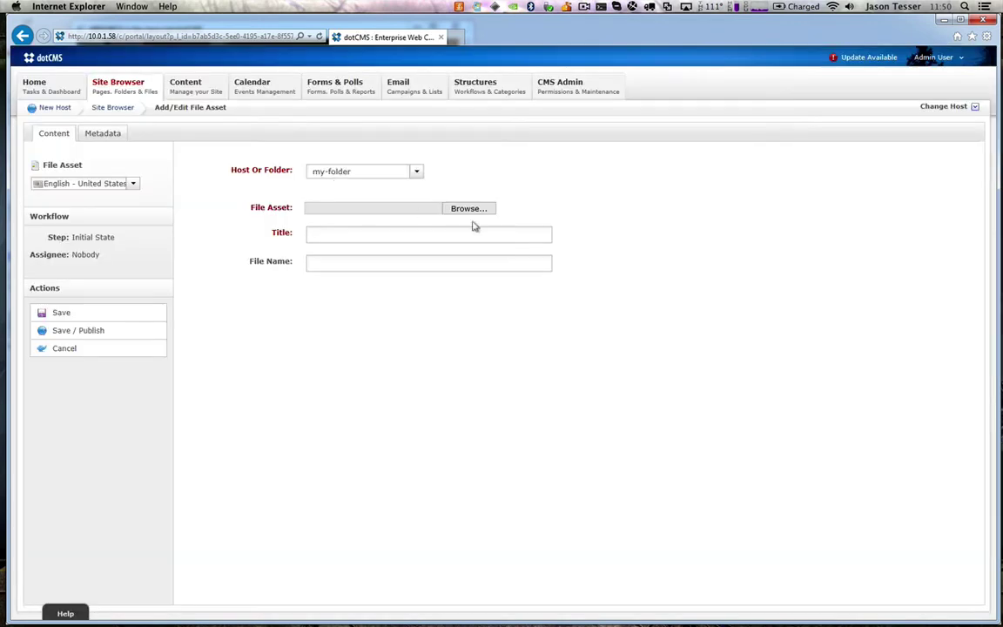
pyautogui.click(461, 211)
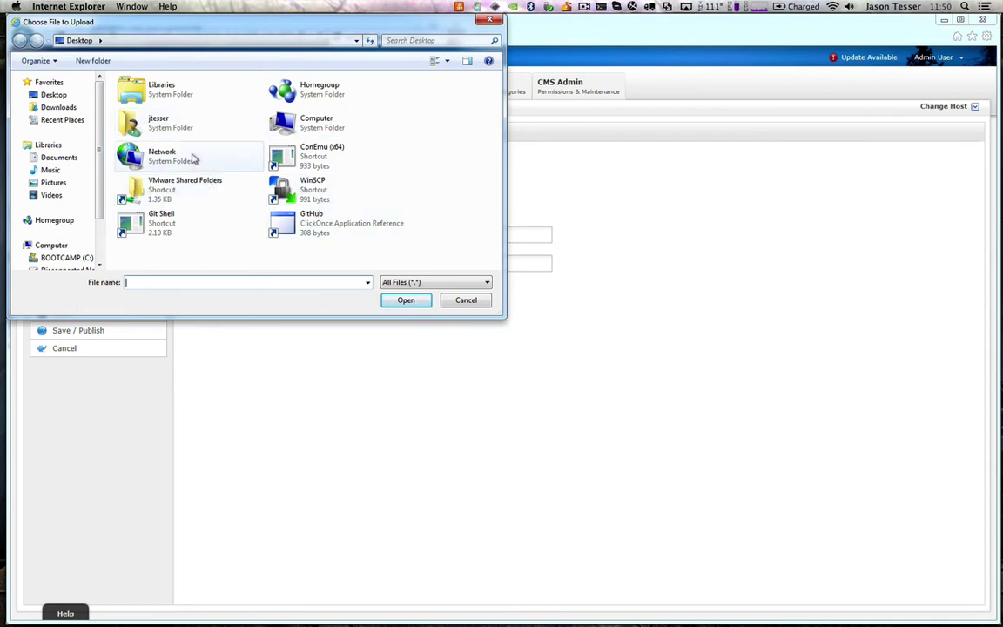
pyautogui.click(172, 129)
pyautogui.click(54, 182)
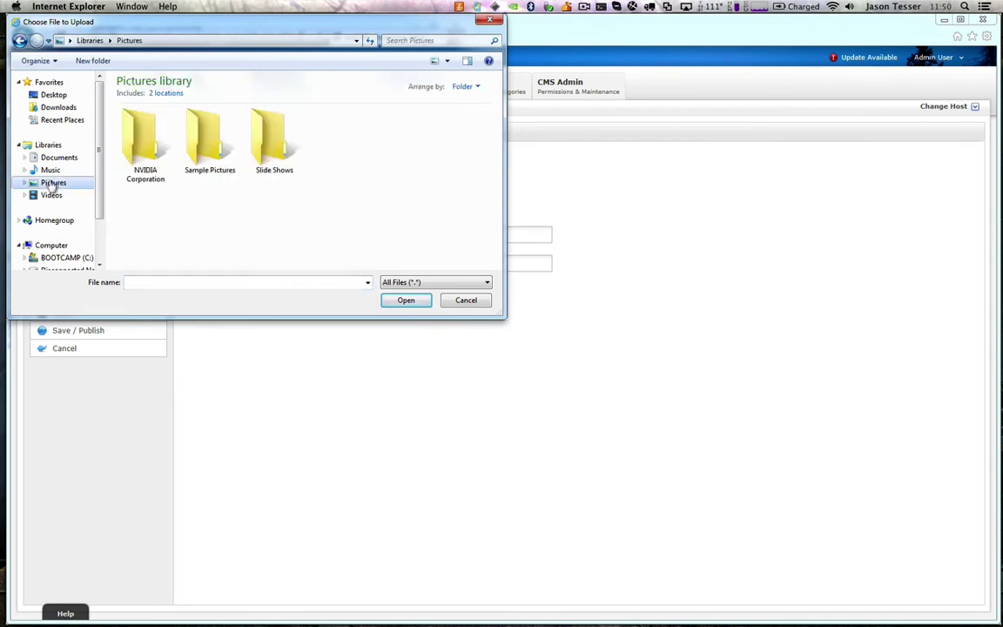
pyautogui.doubleClick(213, 143)
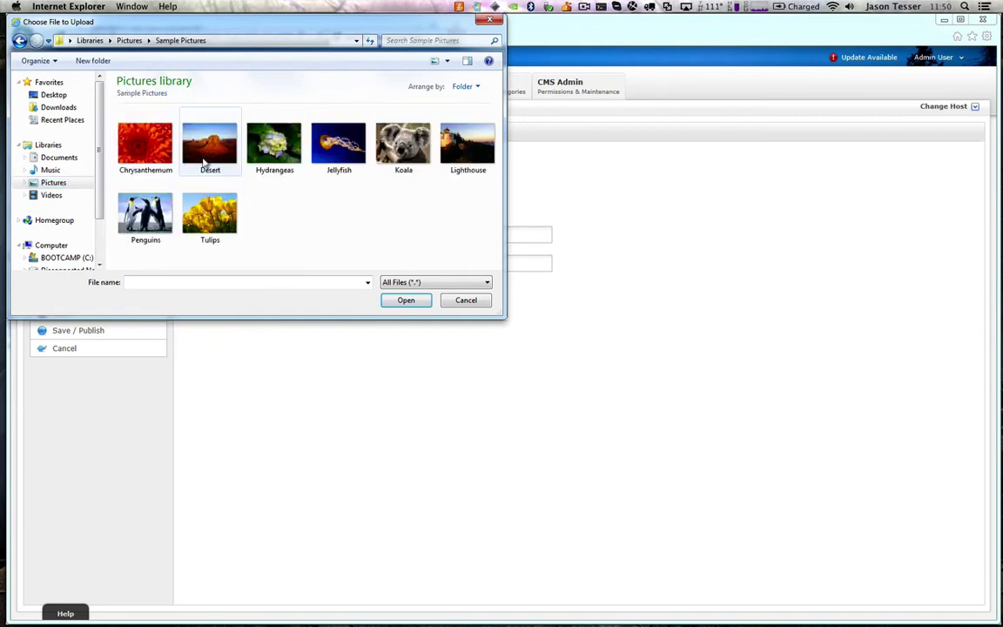
pyautogui.doubleClick(139, 196)
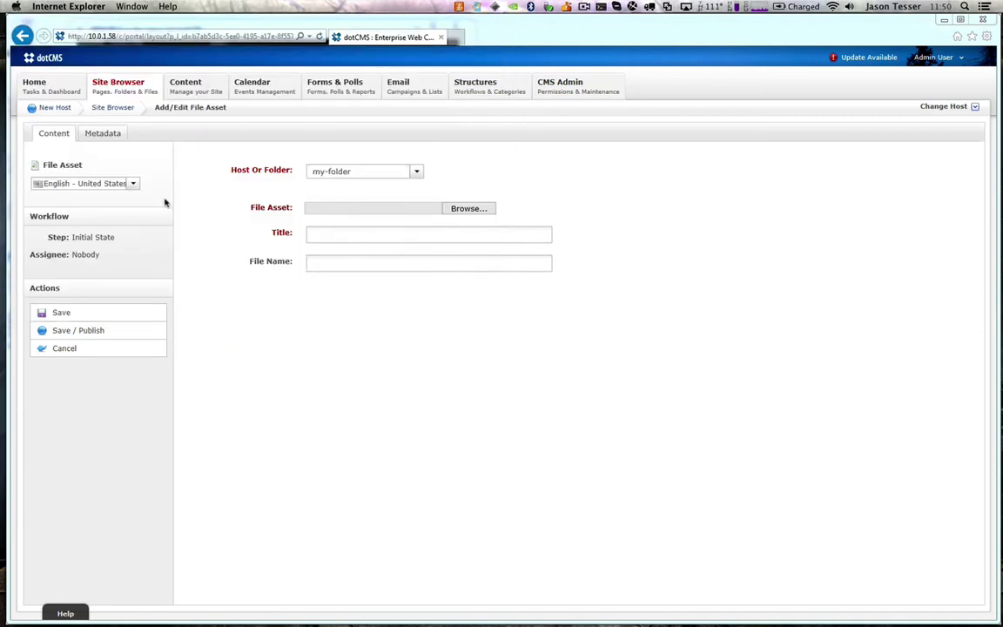
pyautogui.click(106, 332)
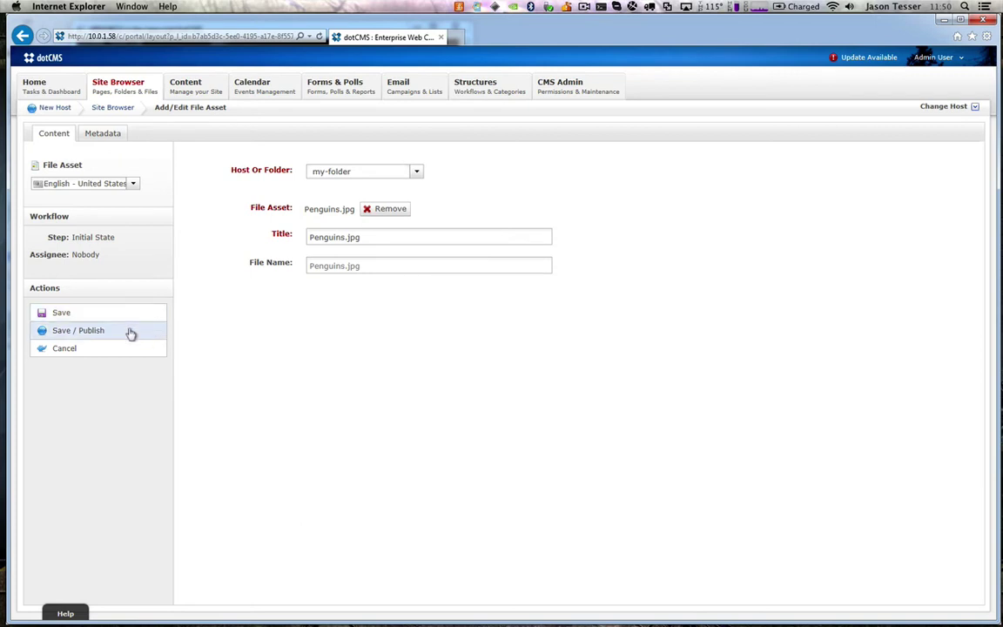
pyautogui.click(131, 332)
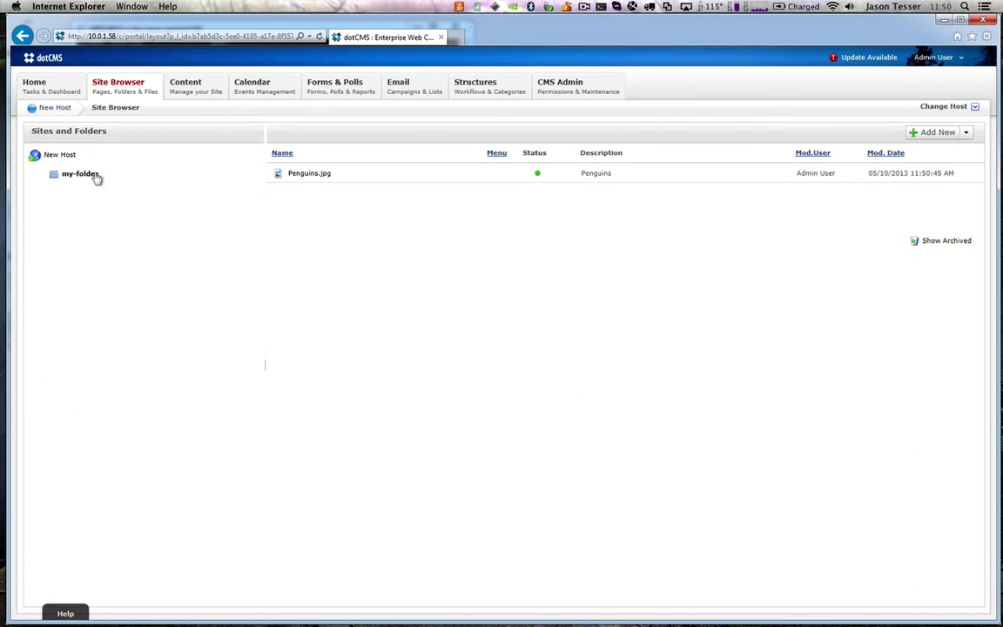
# Step: Create and publish an HTML page titled "Test" in my-folder with the demo.dotcms.com Blank template, and return to the admin screen
pyautogui.rightClick(90, 179)
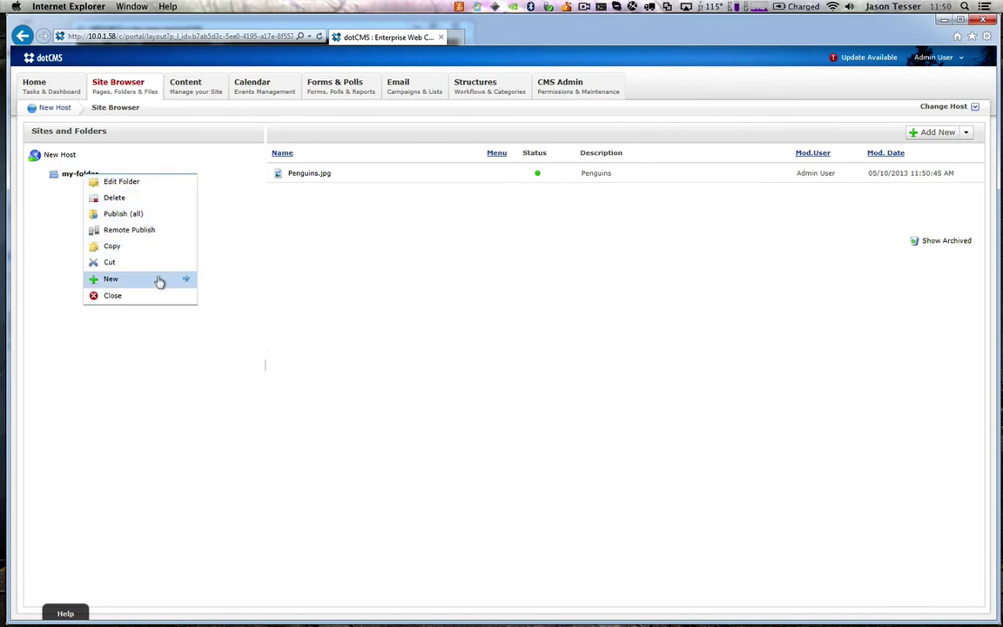
pyautogui.moveTo(164, 281)
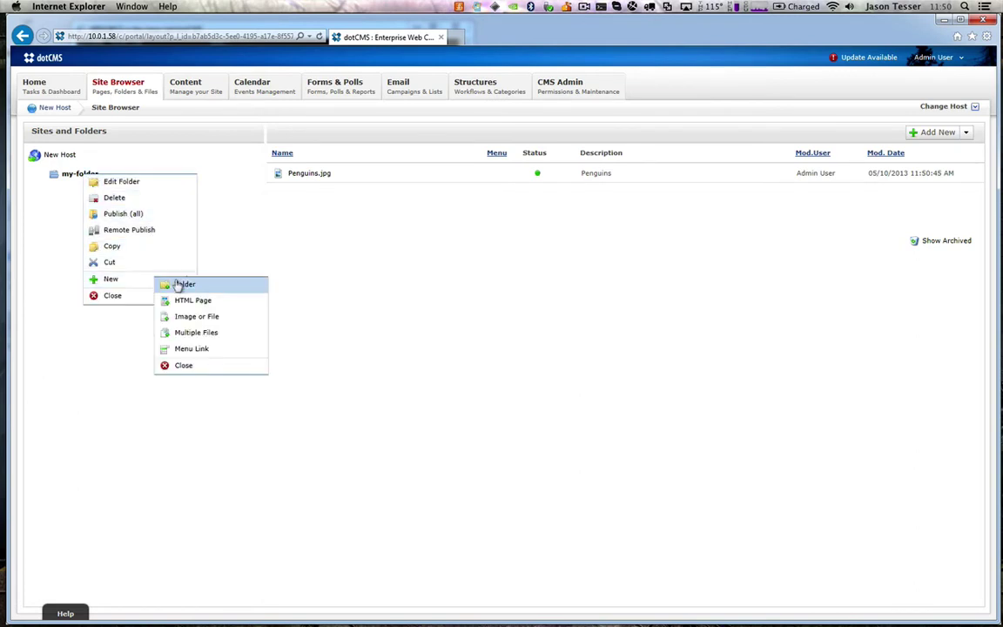
pyautogui.click(193, 302)
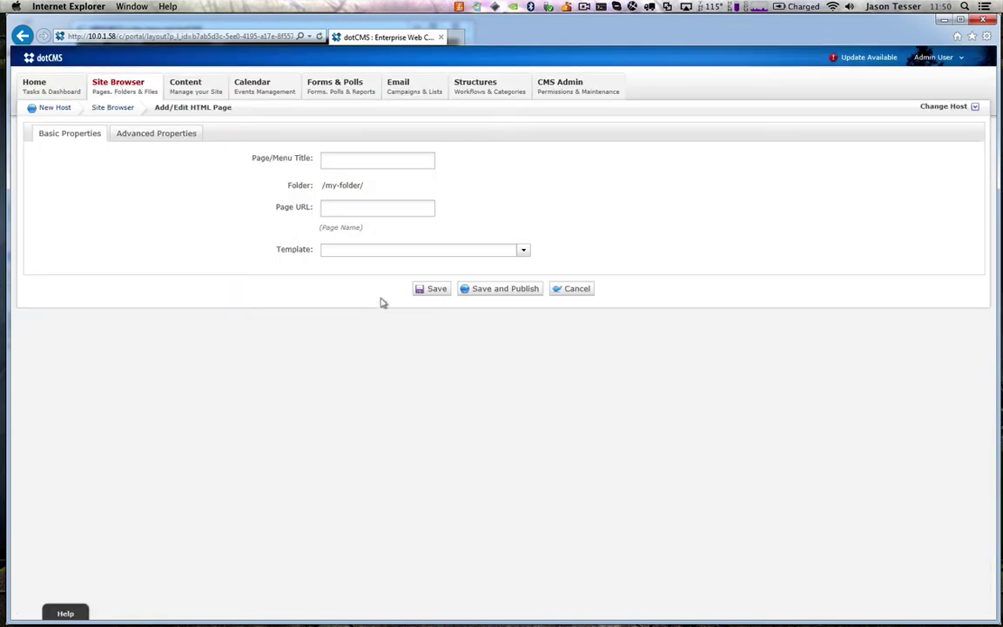
pyautogui.click(528, 256)
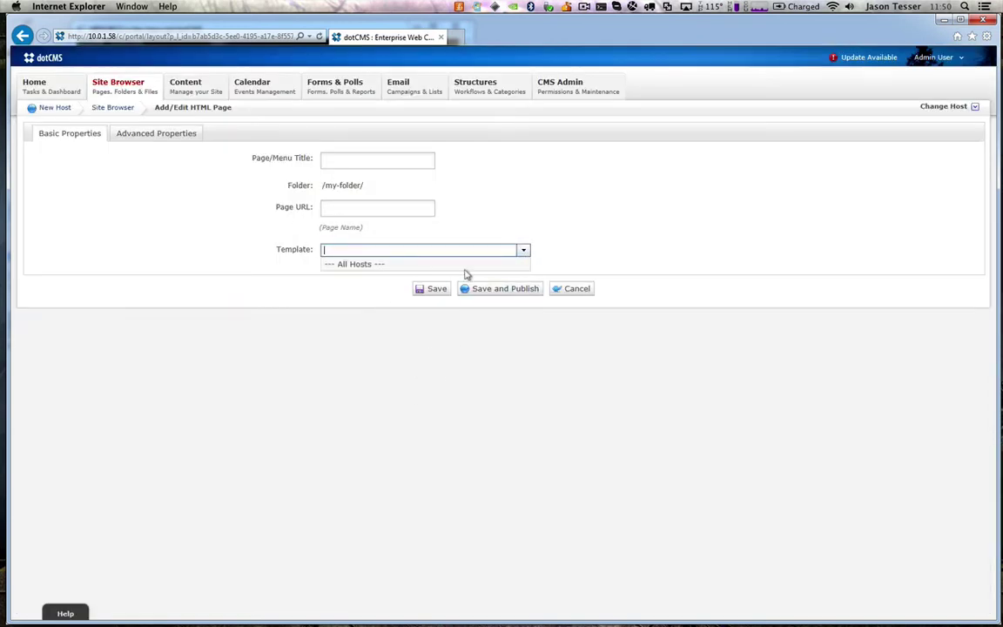
pyautogui.click(525, 251)
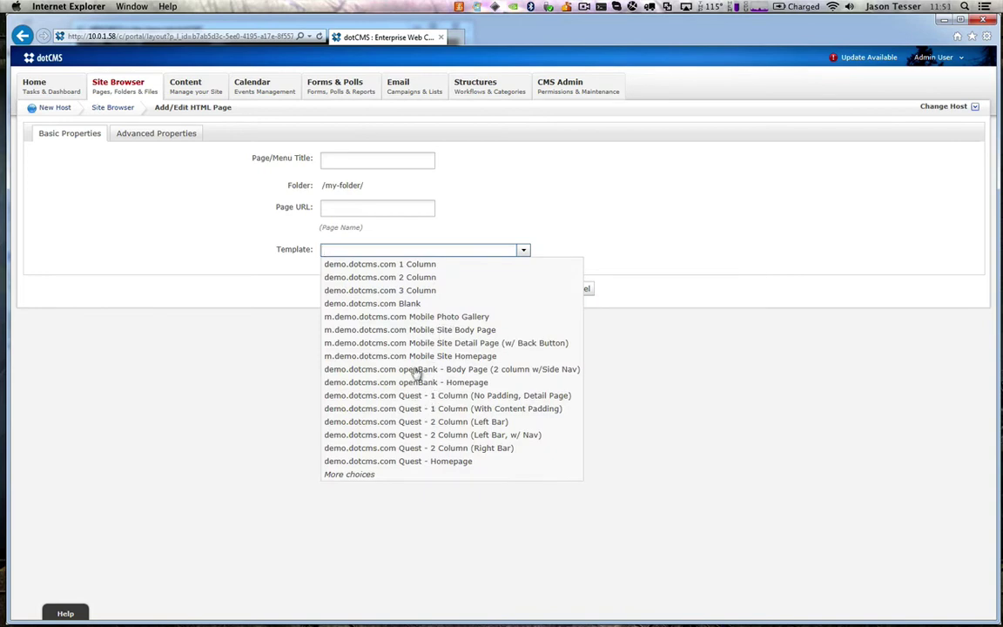
pyautogui.click(375, 304)
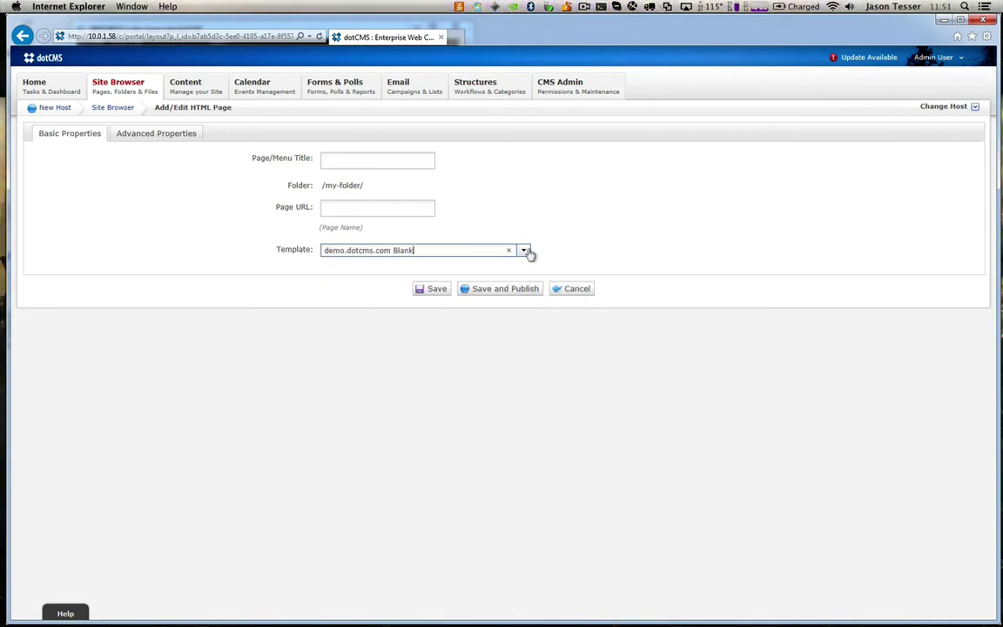
pyautogui.click(366, 161)
pyautogui.write('Te')
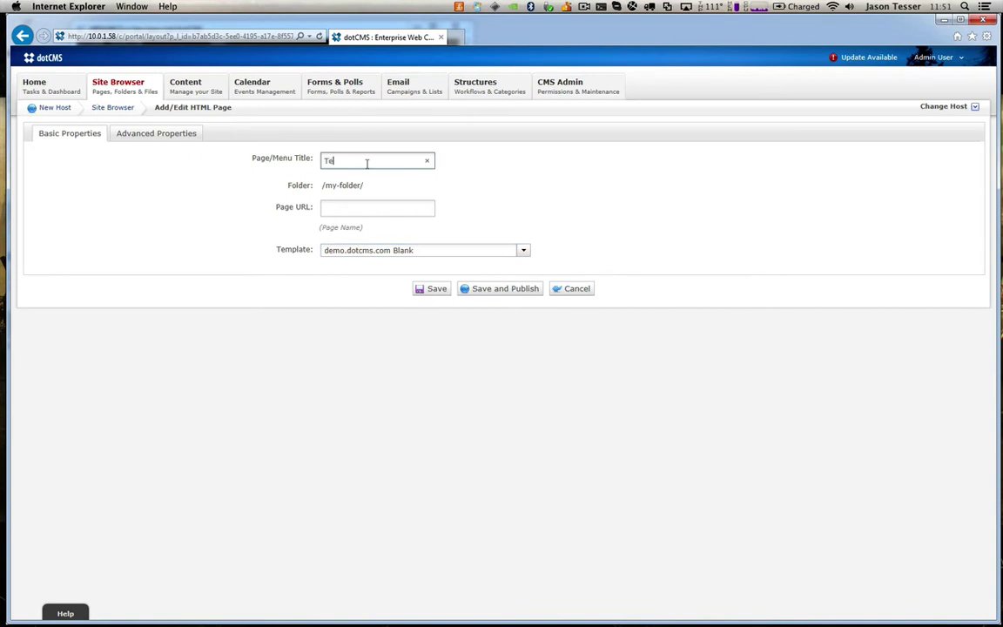
pyautogui.write('st')
pyautogui.press('Tab')
pyautogui.click(508, 290)
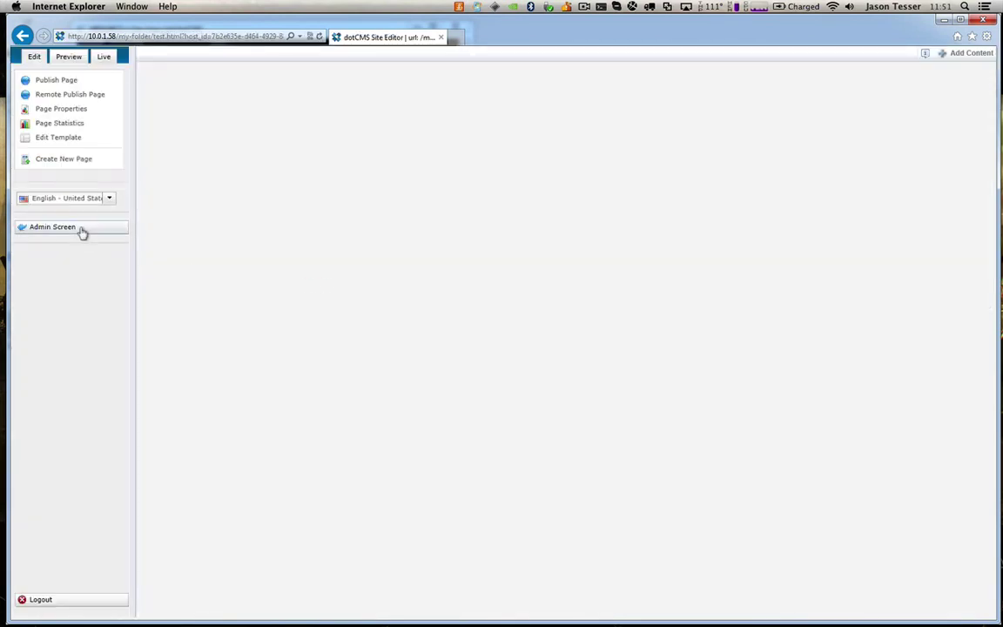
pyautogui.click(82, 231)
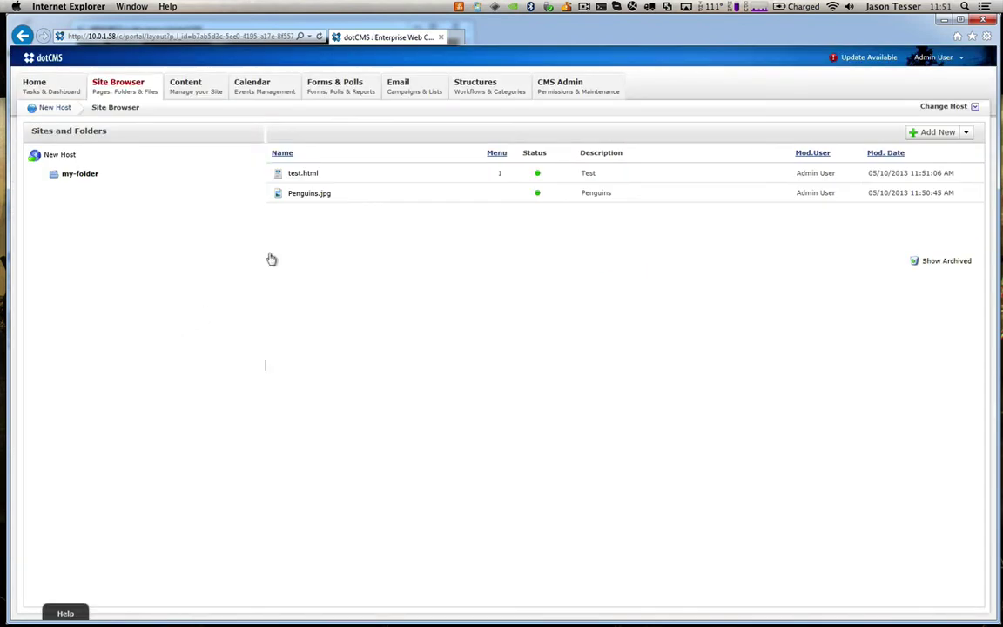
# Step: Add new content titled "test content on page" with body "vbbbbb" to test.html, save and publish it, and return to the admin screen
pyautogui.doubleClick(301, 178)
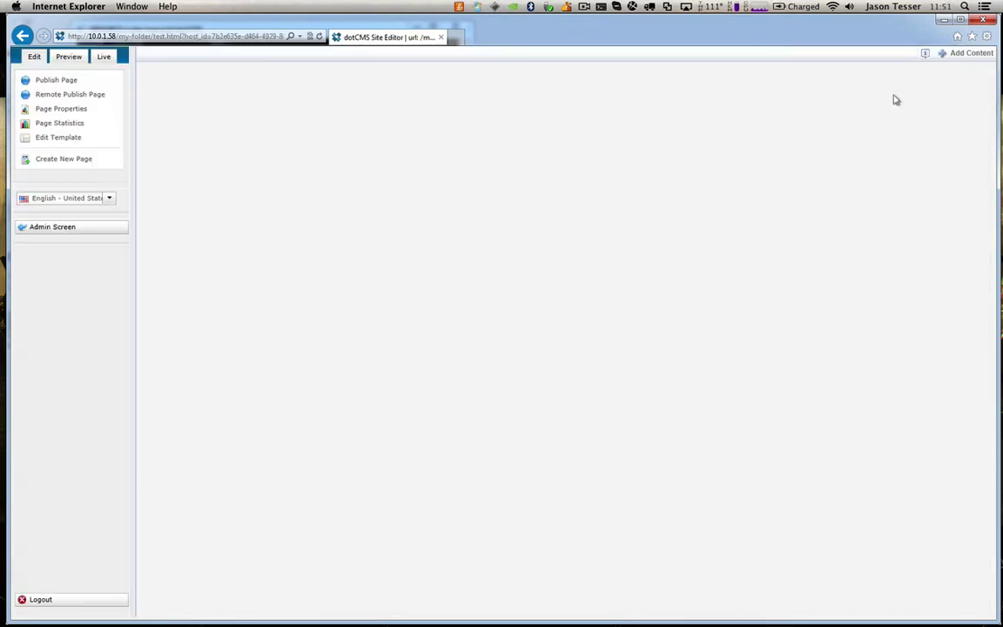
pyautogui.click(972, 55)
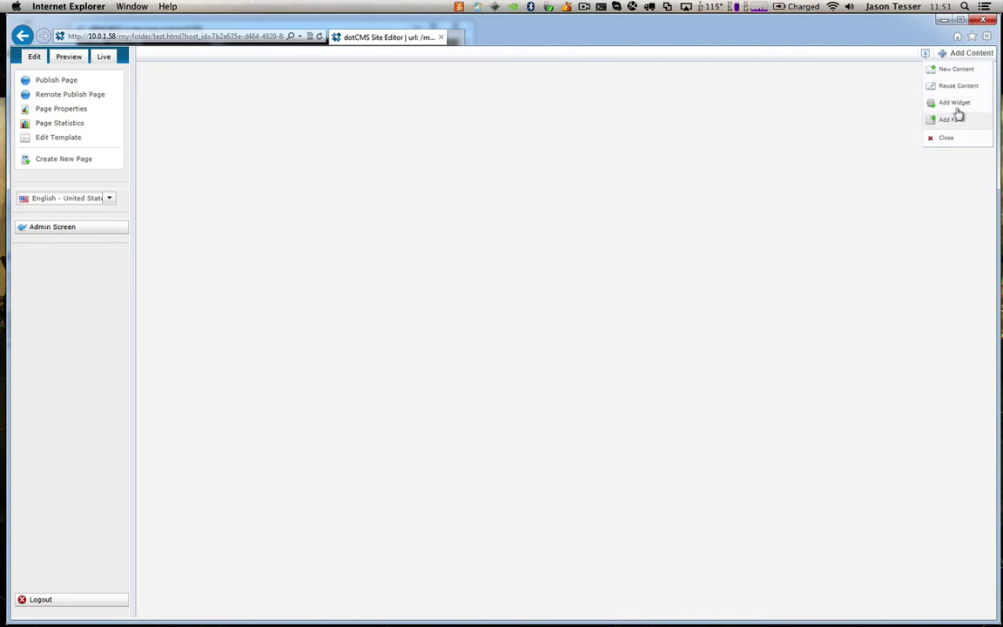
pyautogui.click(956, 70)
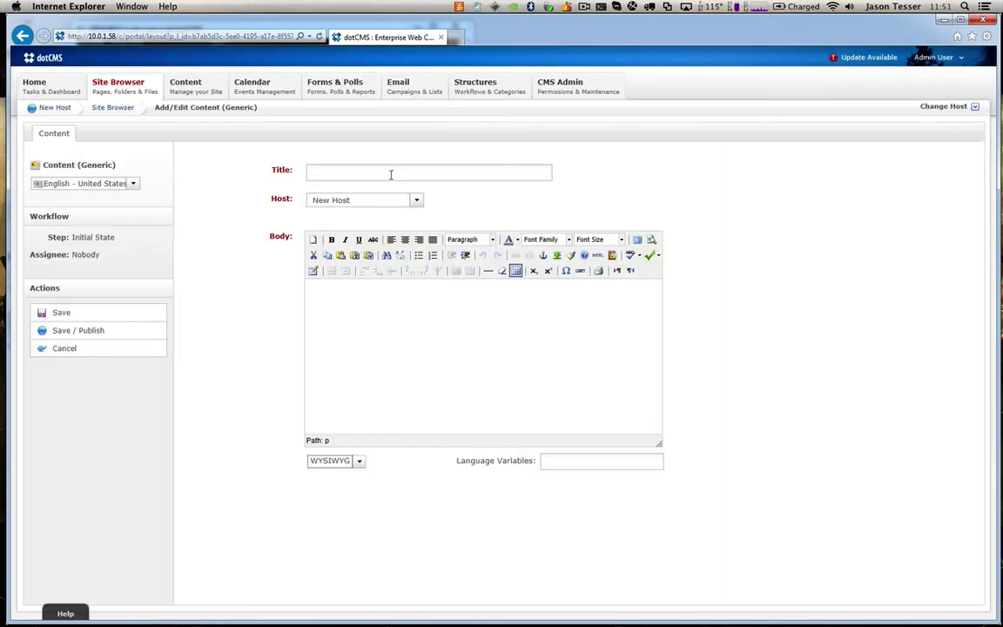
pyautogui.click(383, 173)
pyautogui.write('test content on page')
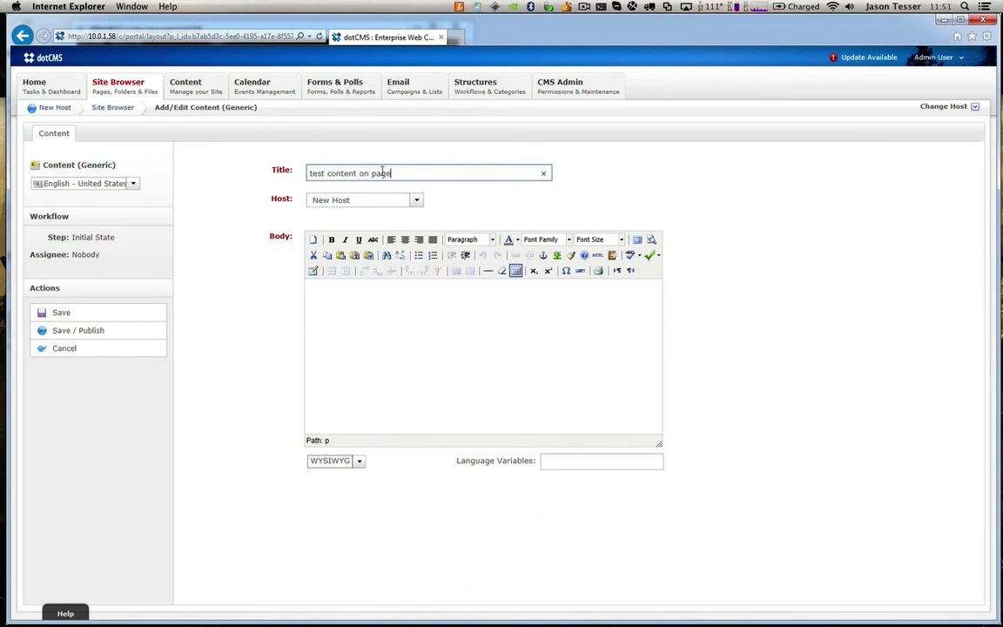
pyautogui.click(378, 342)
pyautogui.write('aaaa')
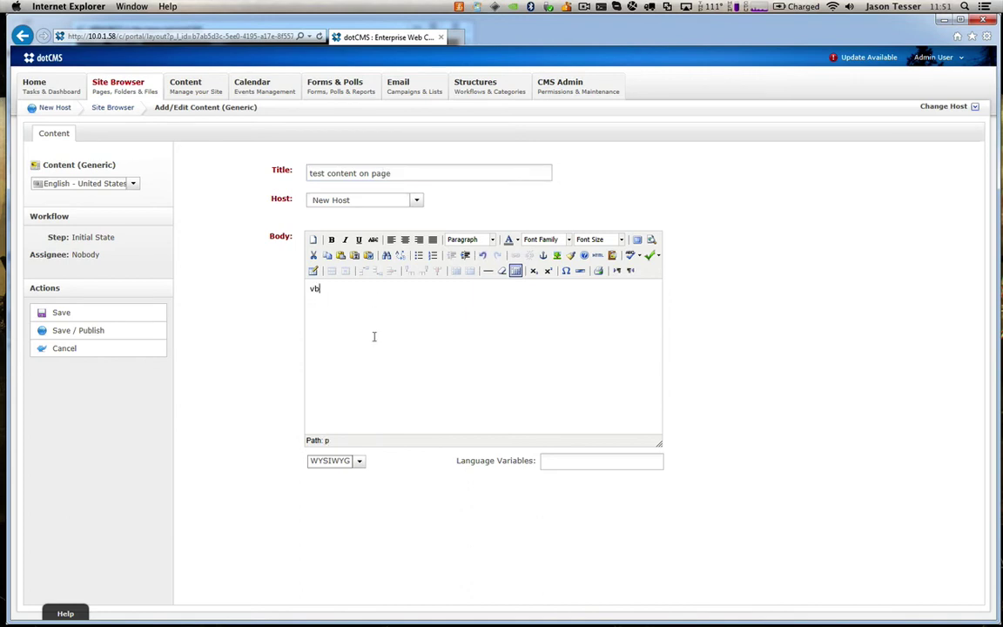
pyautogui.write('bbbb')
pyautogui.click(115, 330)
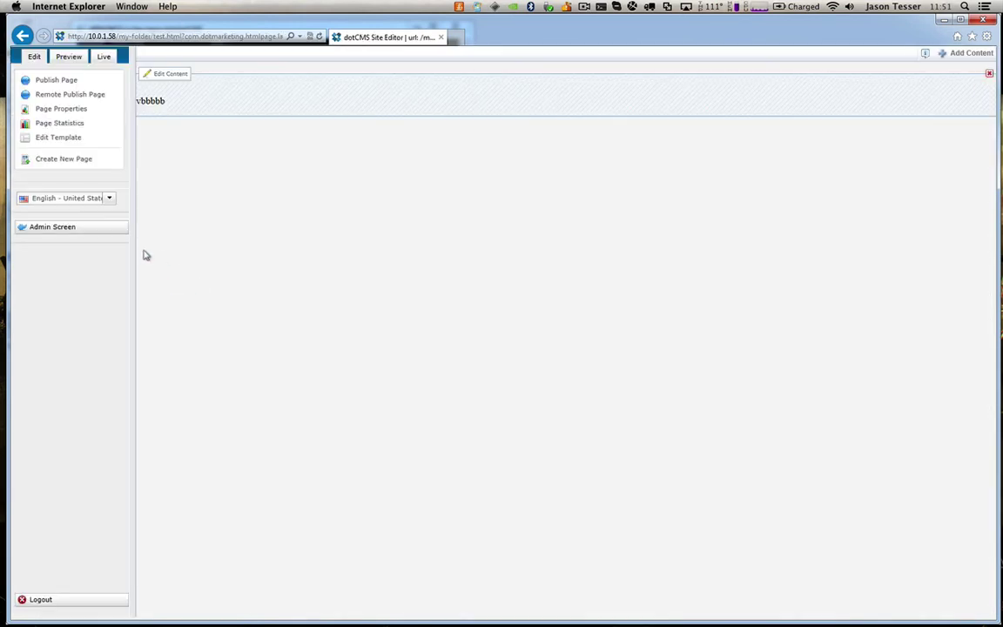
pyautogui.click(99, 231)
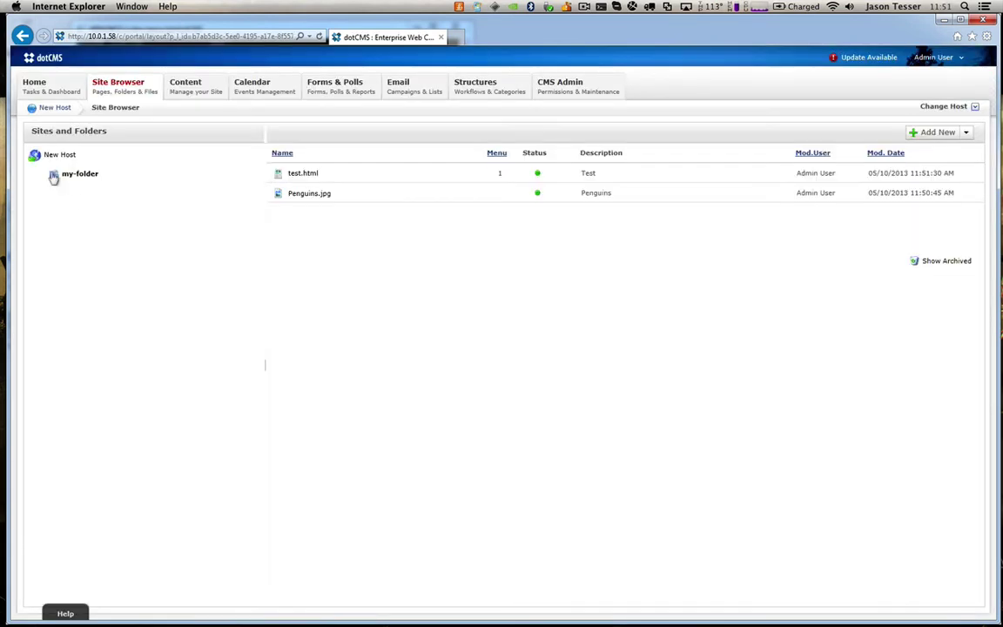
# Step: Remote publish New Host with the Publish option, keeping the default date and time
pyautogui.rightClick(54, 159)
pyautogui.click(80, 180)
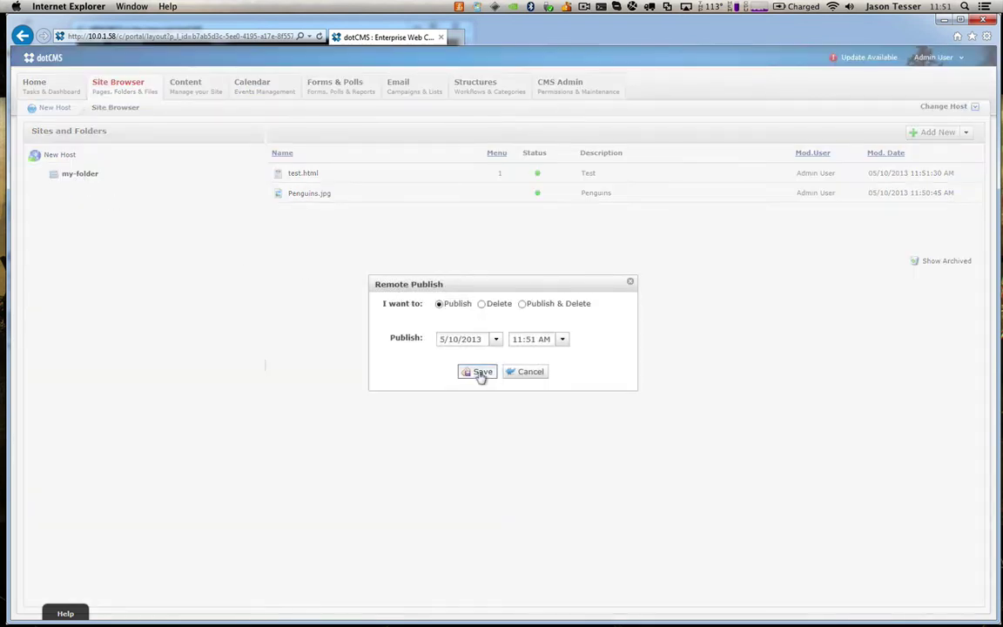
pyautogui.click(480, 373)
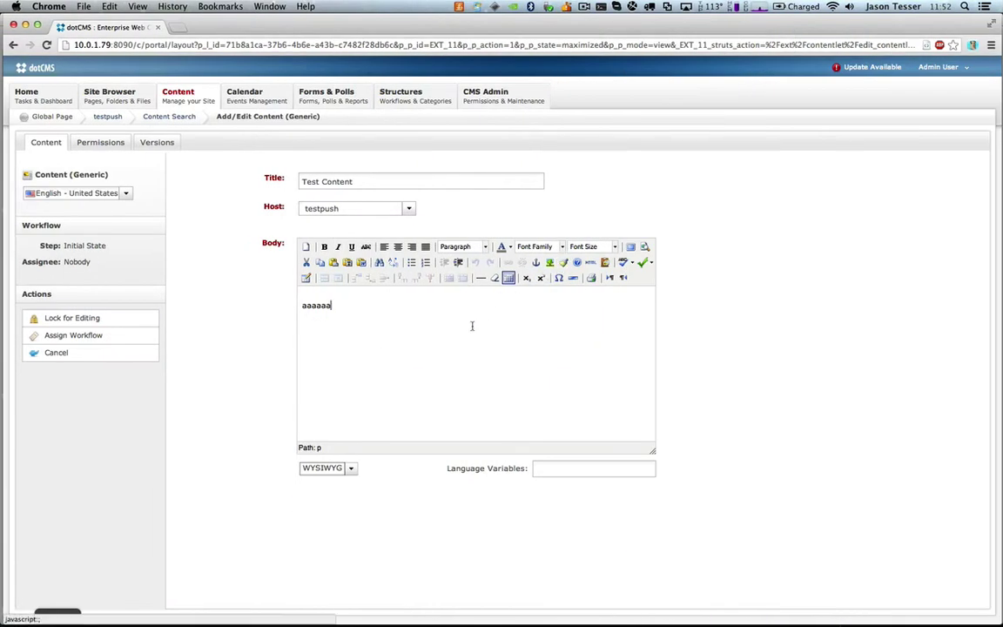
# Step: On the receiving server in Chrome, open the Site Browser, change the host to New Host and open my-folder
pyautogui.click(29, 88)
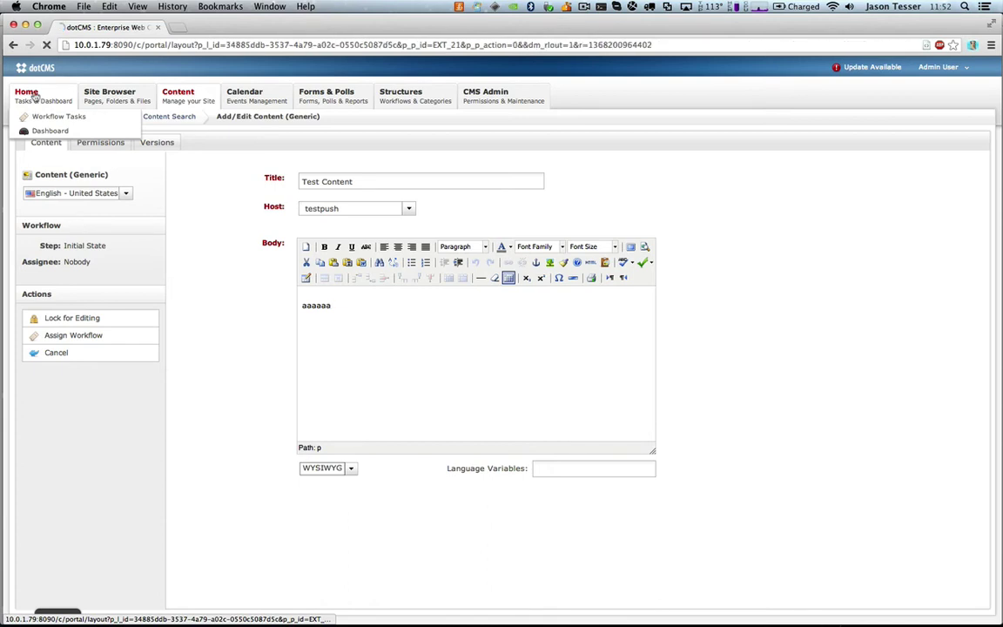
pyautogui.click(105, 103)
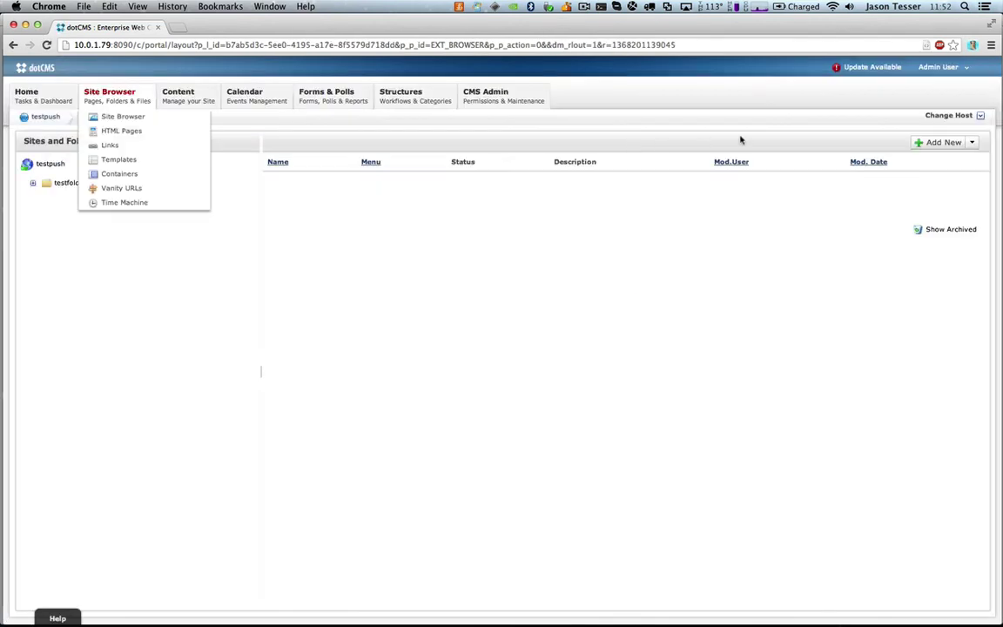
pyautogui.click(981, 116)
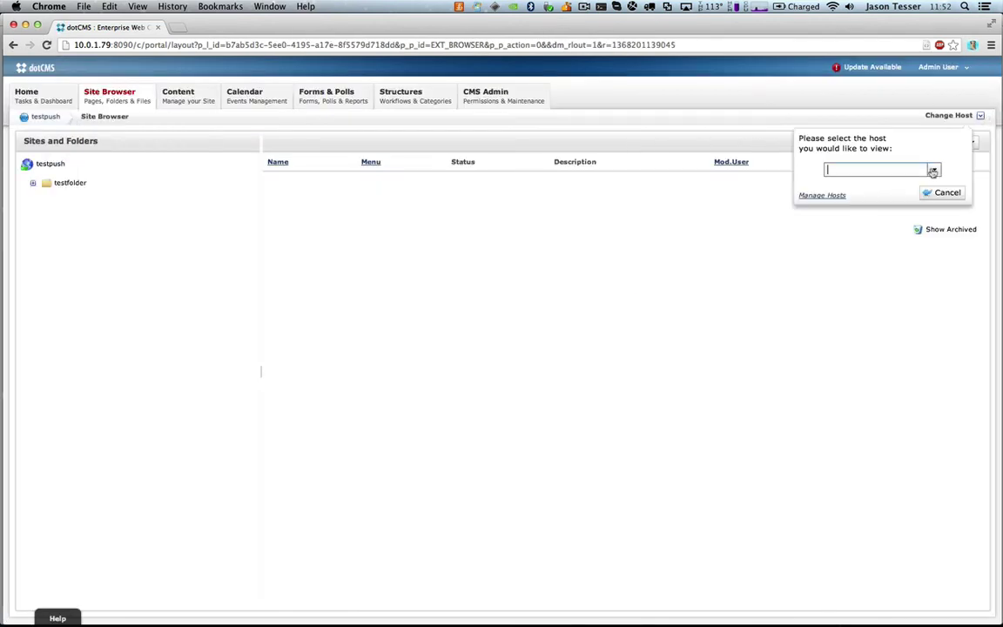
pyautogui.click(935, 170)
pyautogui.click(858, 213)
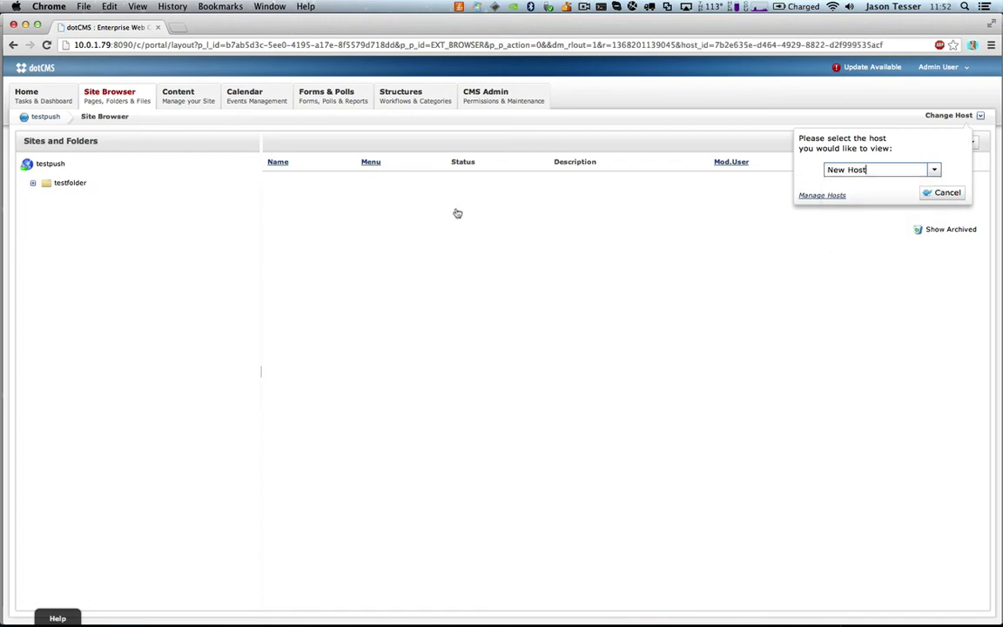
pyautogui.click(62, 180)
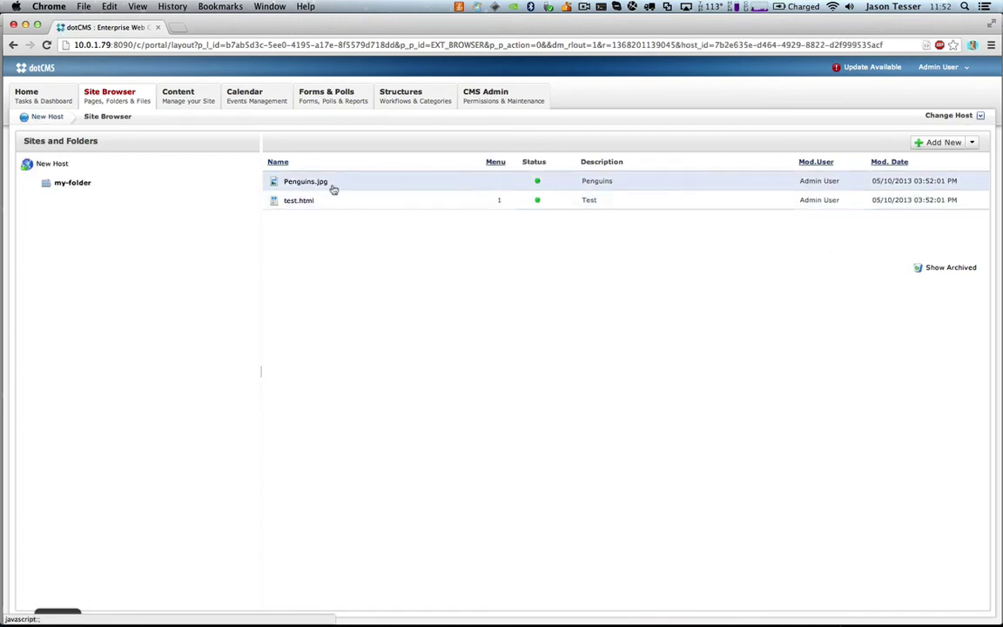
# Step: Open test.html on the receiving server, examine its body text, and return to the admin screen
pyautogui.click(310, 202)
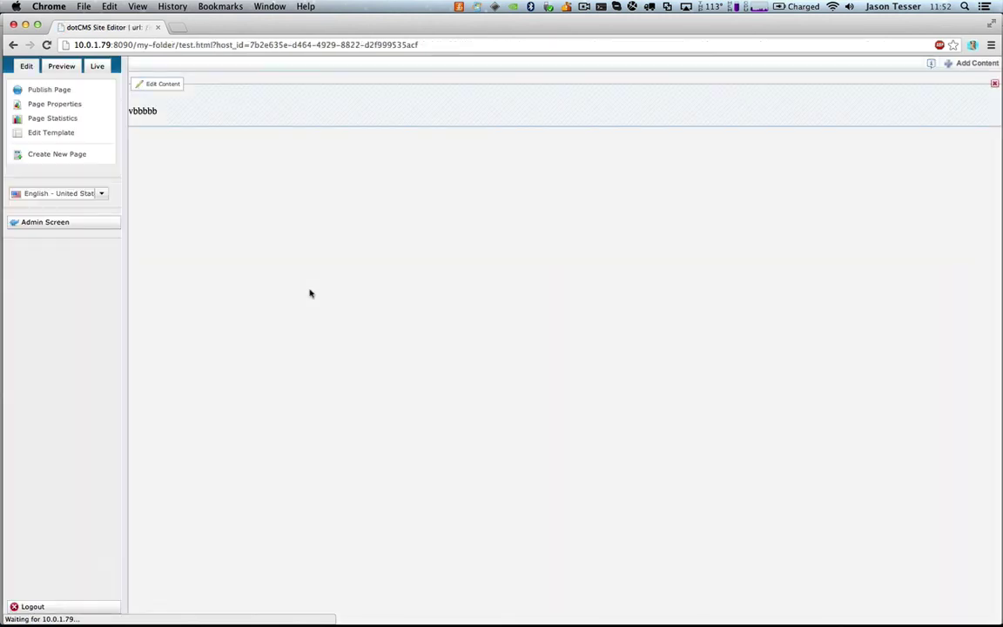
pyautogui.click(166, 111)
pyautogui.moveTo(165, 110); pyautogui.dragTo(105, 96)
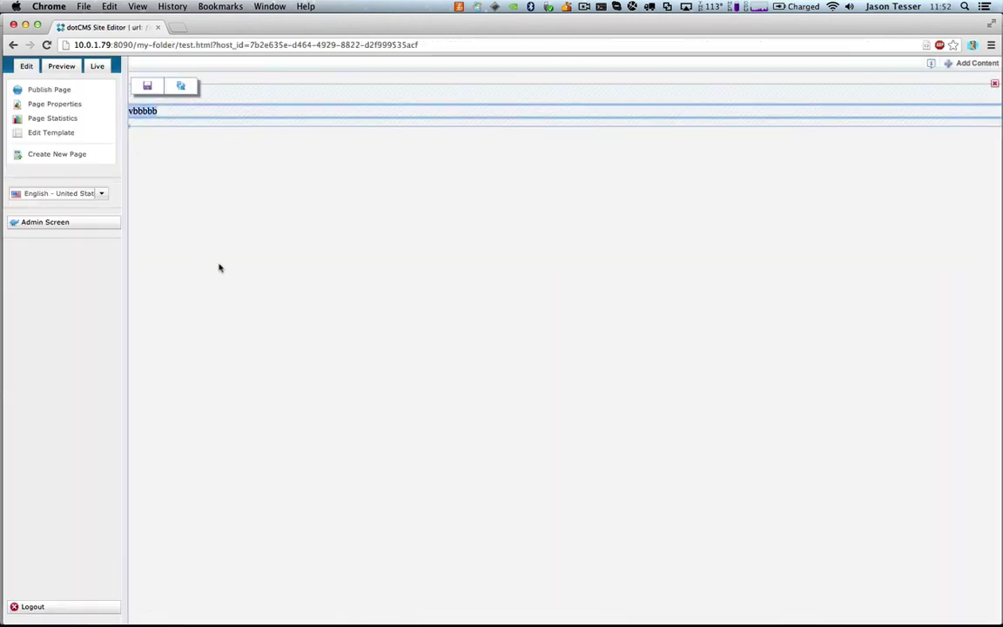
pyautogui.click(61, 223)
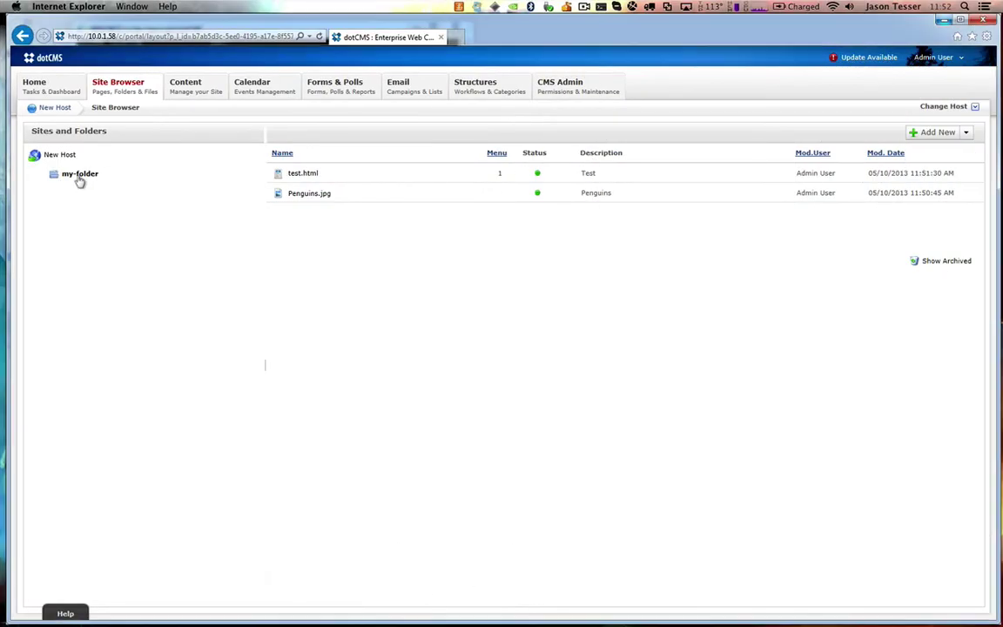
# Step: On the sending server in Internet Explorer, review the Remote Publish options for Penguins.jpg and my-folder, including Delete and Publish & Delete, without saving
pyautogui.rightClick(80, 180)
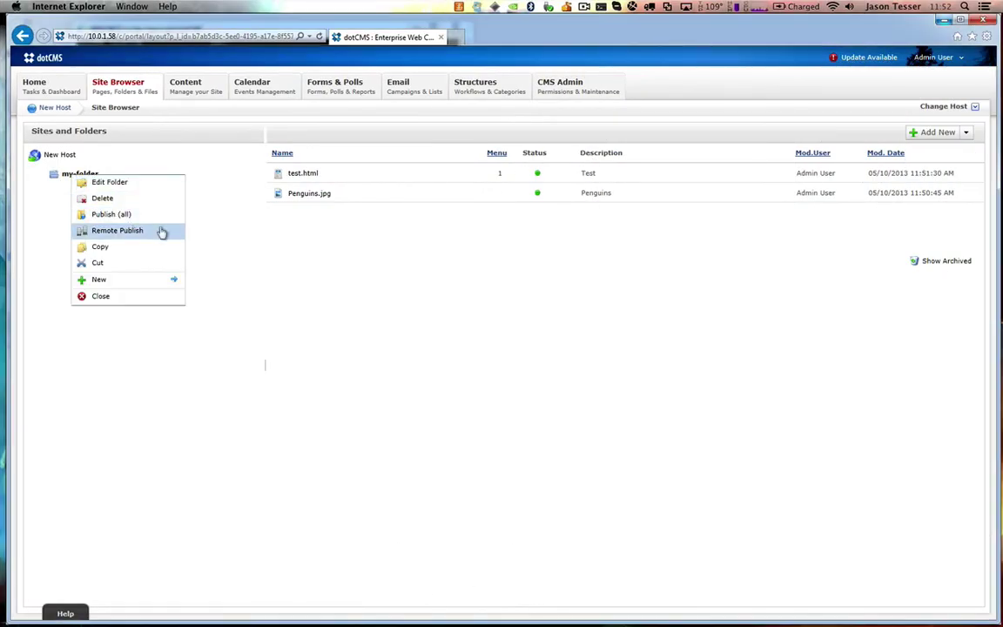
pyautogui.rightClick(298, 195)
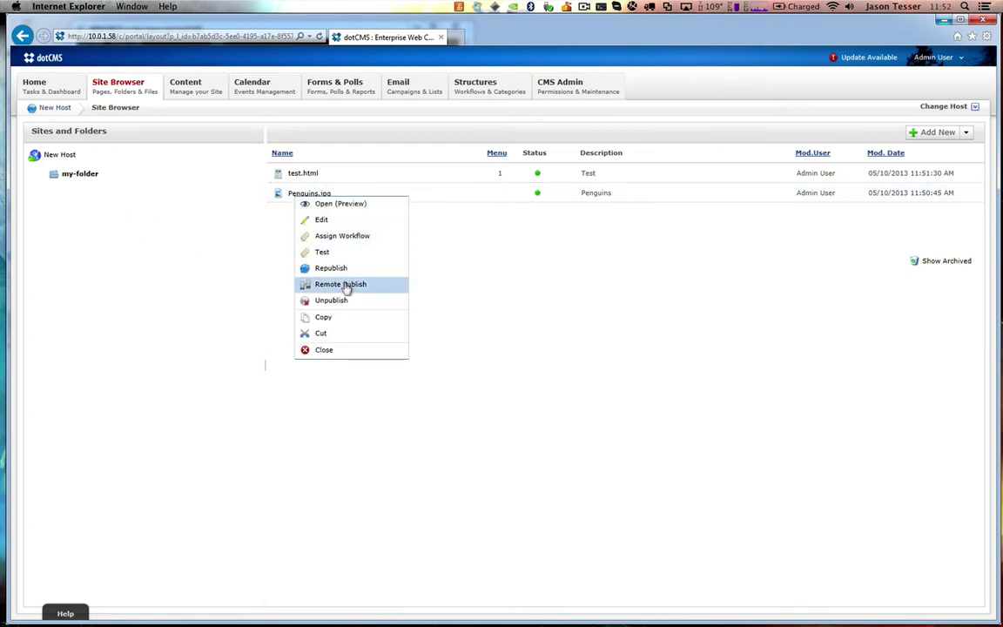
pyautogui.rightClick(70, 178)
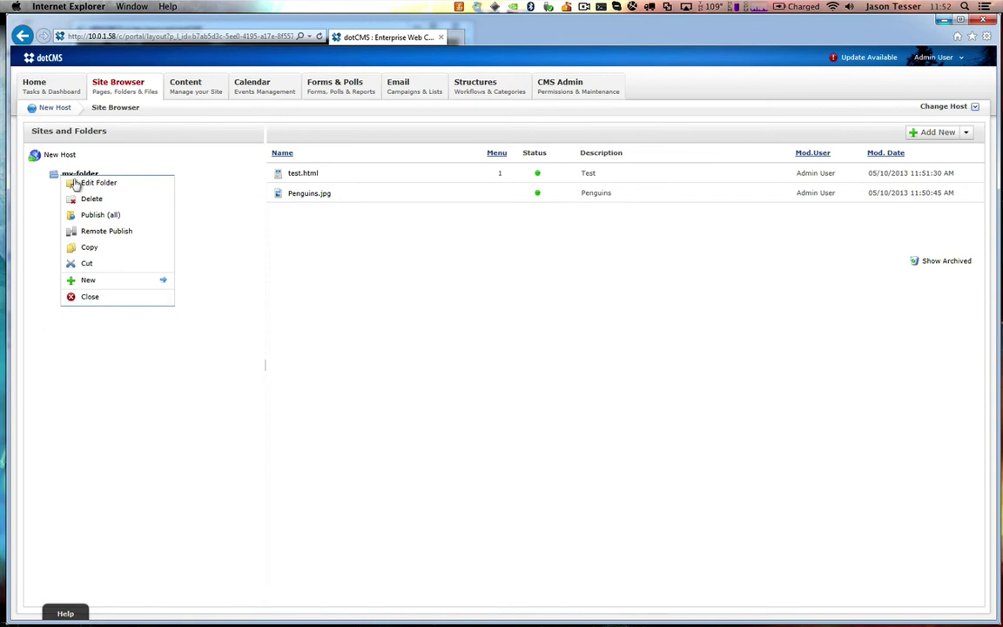
pyautogui.click(106, 231)
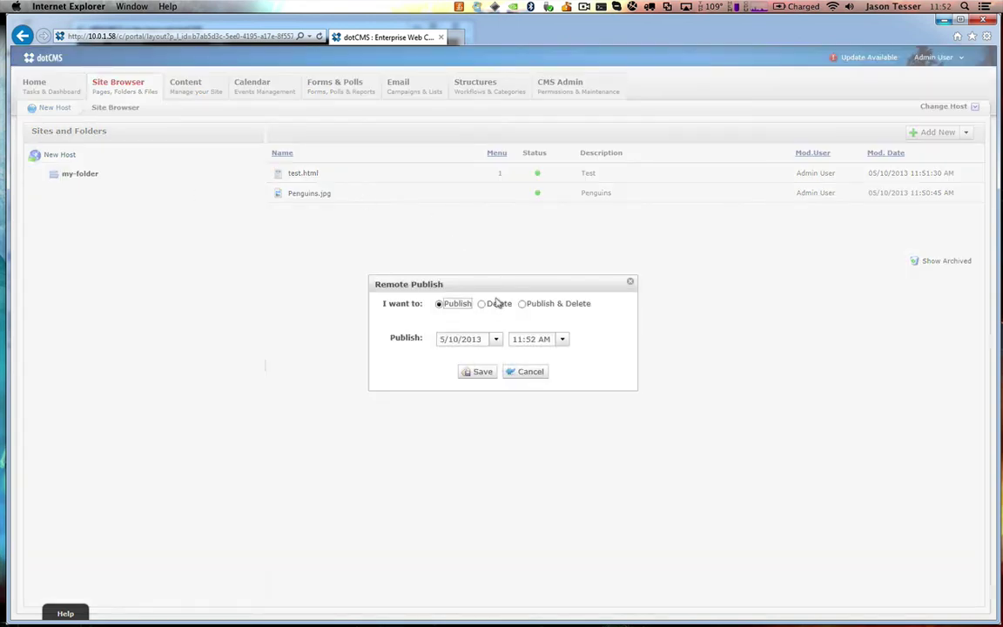
pyautogui.click(496, 303)
pyautogui.click(546, 304)
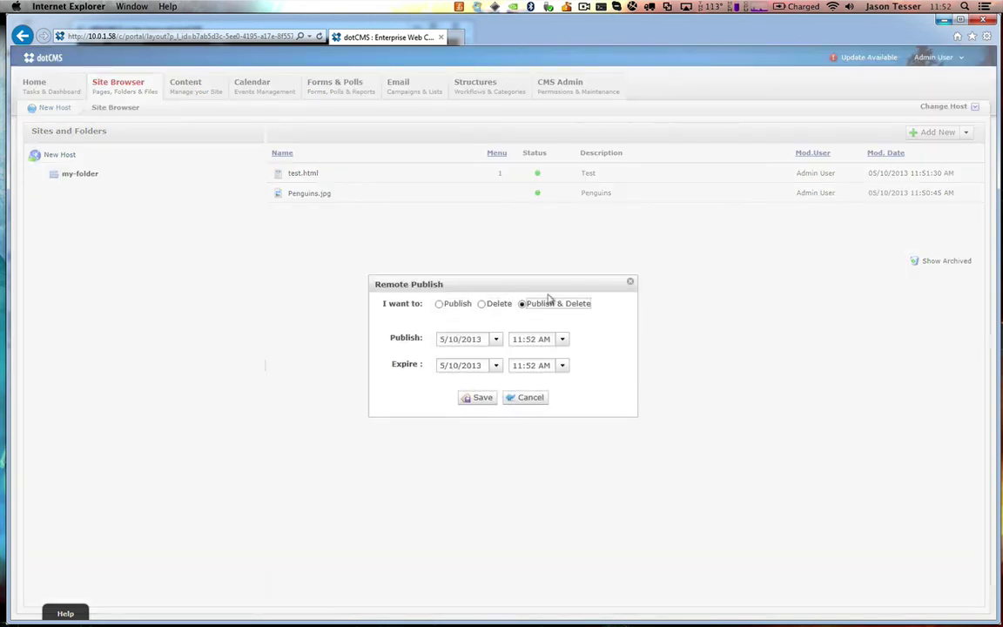
pyautogui.click(482, 304)
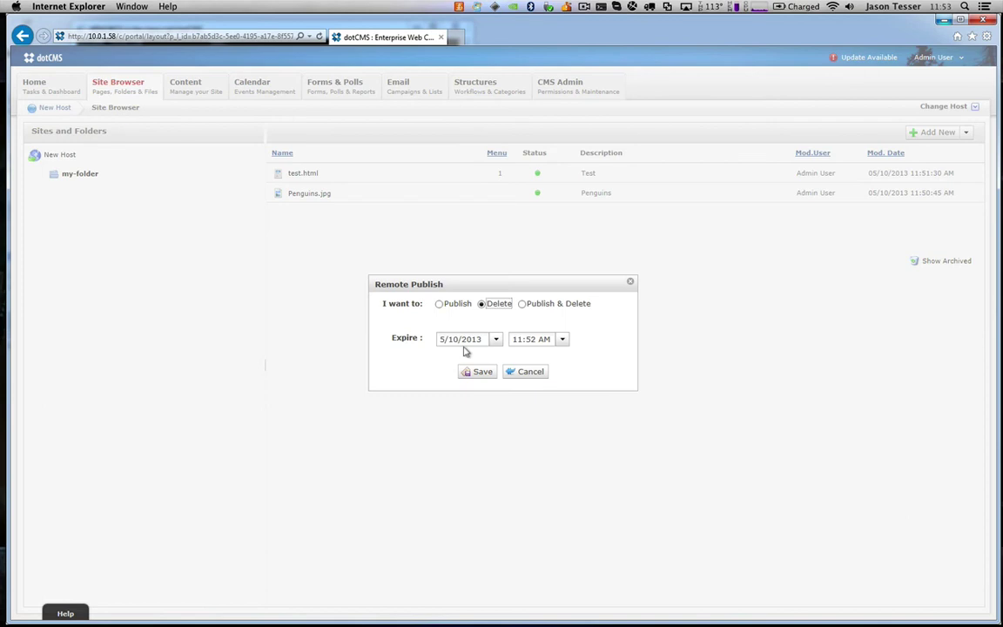
pyautogui.click(545, 304)
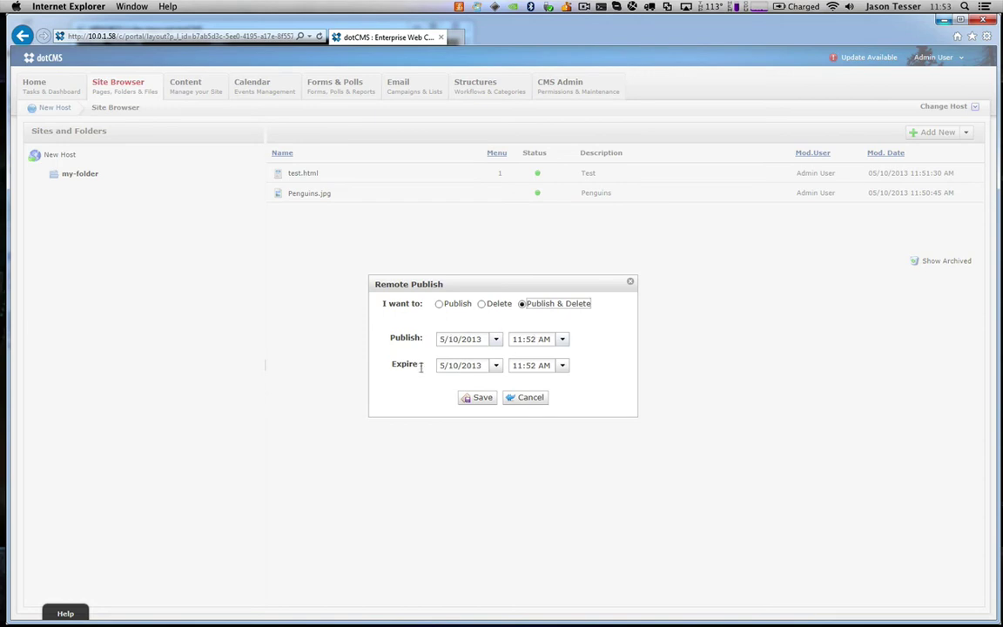
pyautogui.click(631, 286)
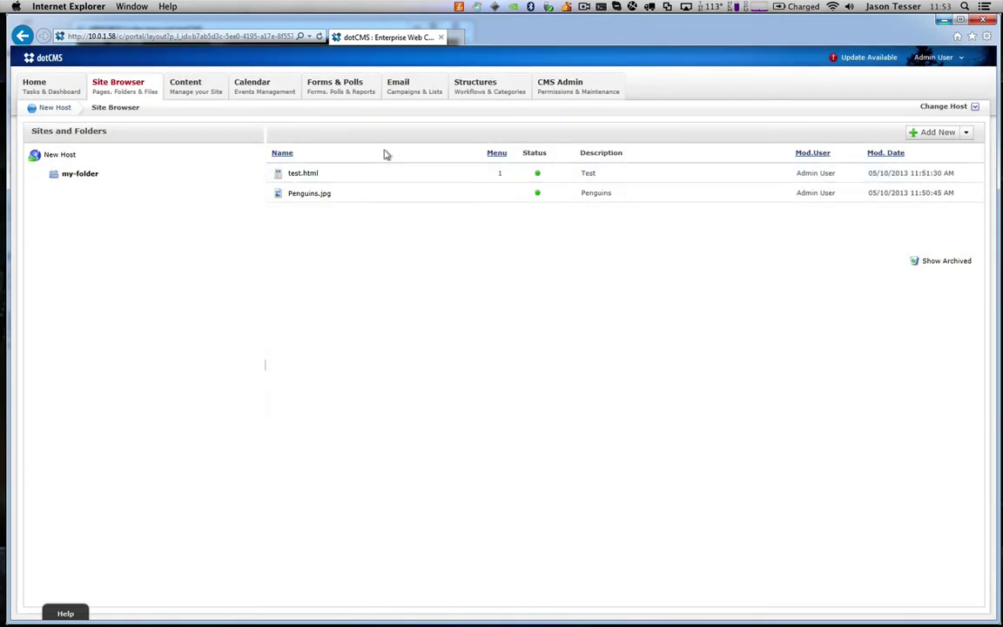
# Step: Review the remote publishing options for the File Asset structure and open the Categories screen to examine its synchronization option
pyautogui.click(463, 94)
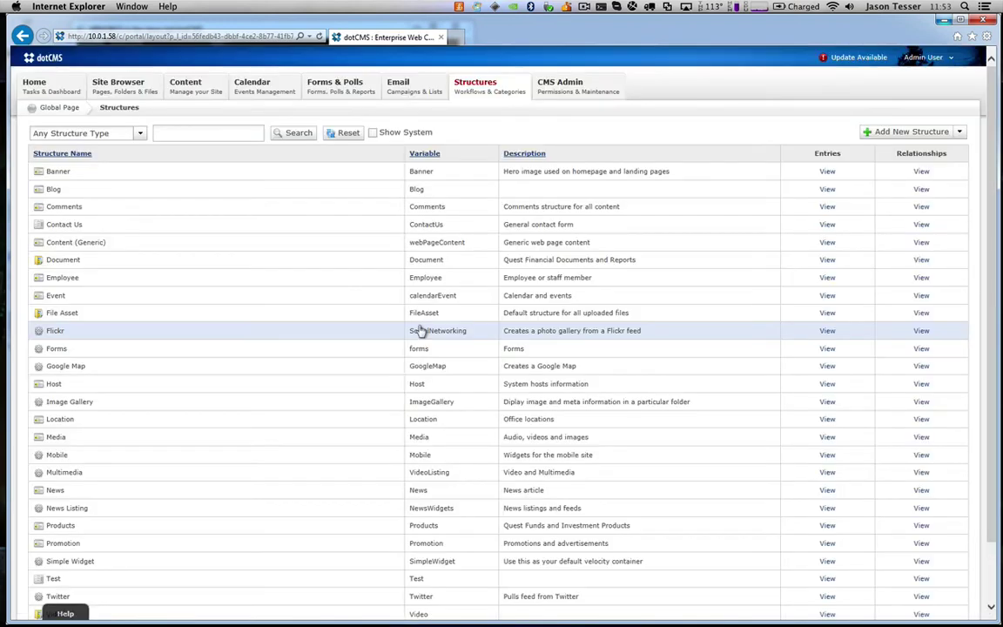
pyautogui.rightClick(91, 313)
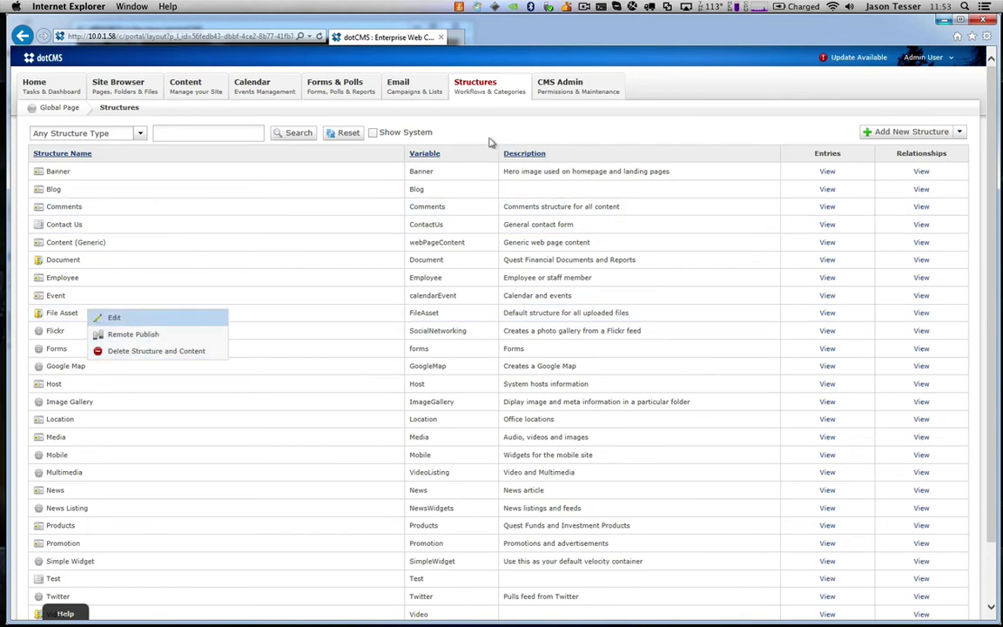
pyautogui.click(444, 129)
pyautogui.moveTo(477, 83)
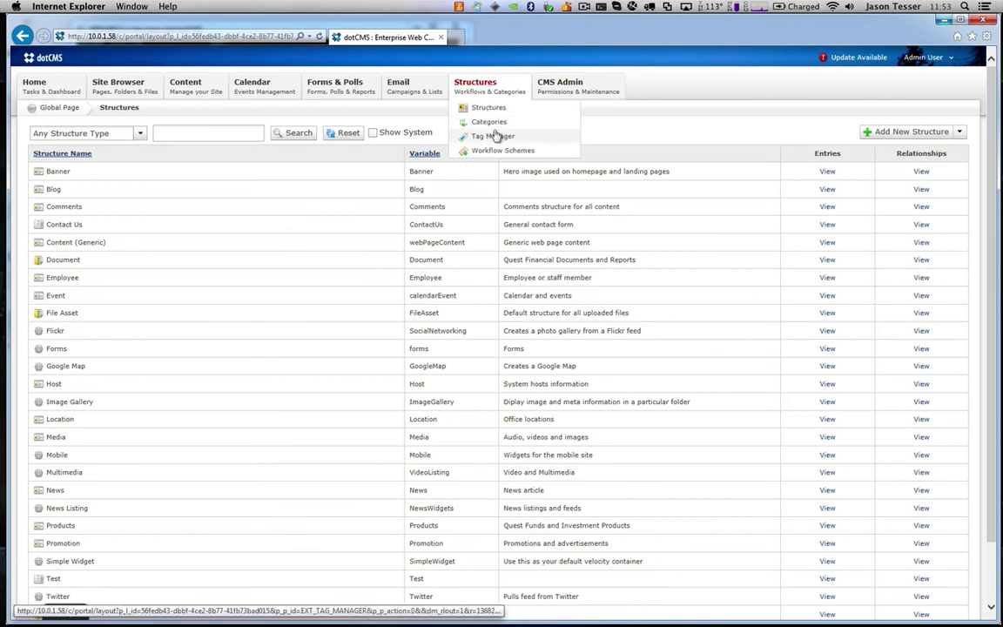
pyautogui.click(496, 136)
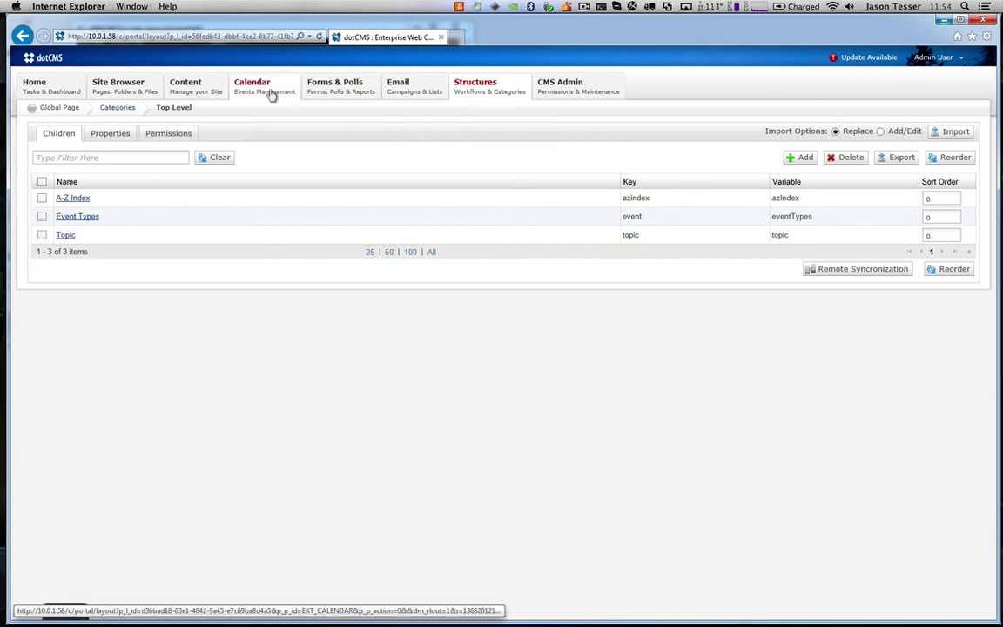
# Step: Open the Send for Review action of the Document Management workflow scheme and examine its available sub-actions, including Remote Publish
pyautogui.moveTo(468, 87)
pyautogui.click(489, 152)
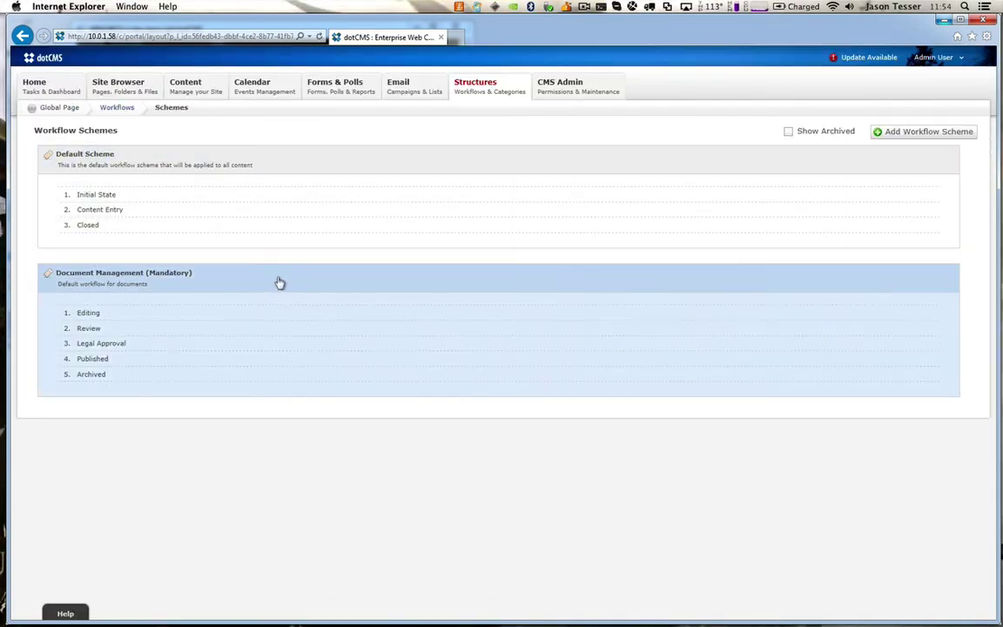
pyautogui.click(280, 283)
pyautogui.click(282, 343)
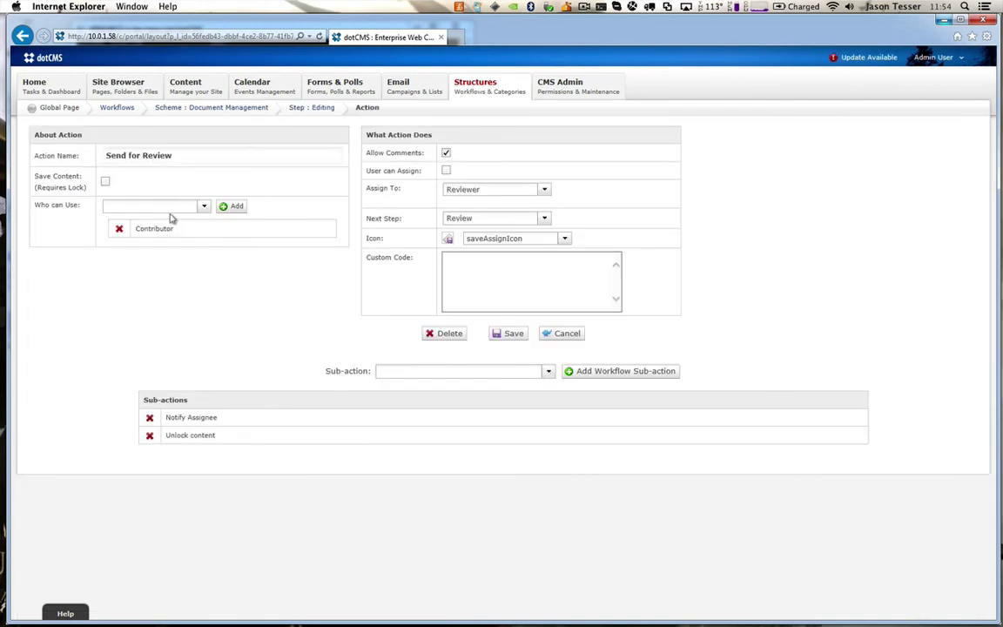
pyautogui.click(549, 372)
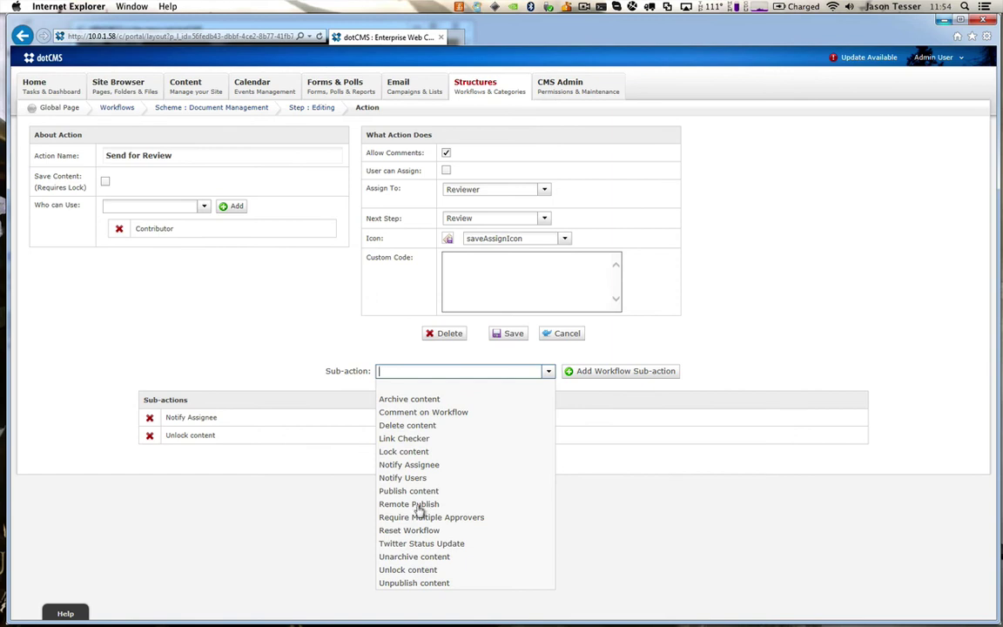
pyautogui.click(270, 368)
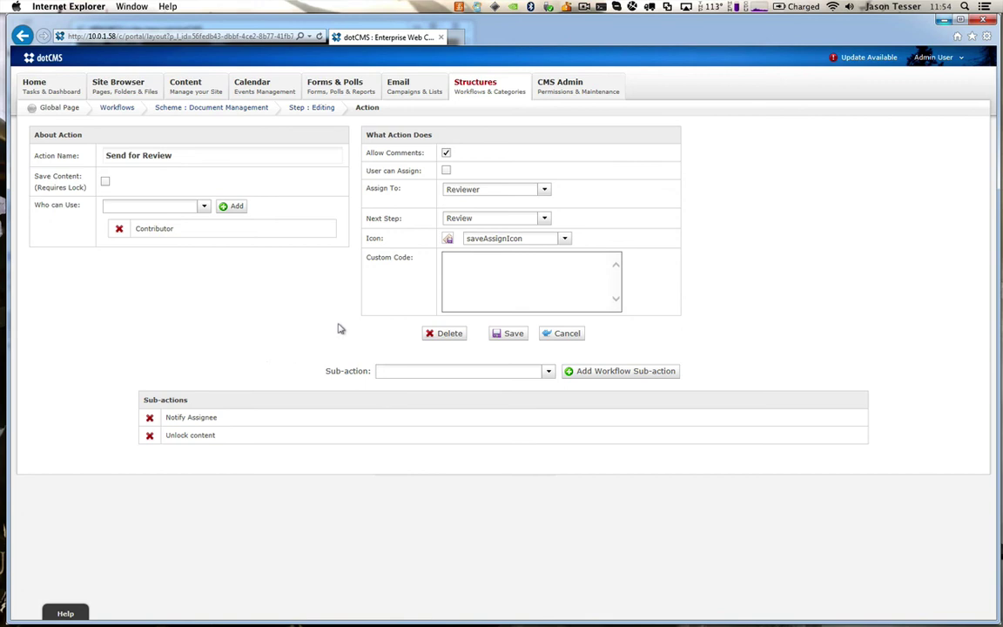
# Step: Open the content search and examine the actions available for the "test content on page" item, including Remote Publish
pyautogui.click(201, 103)
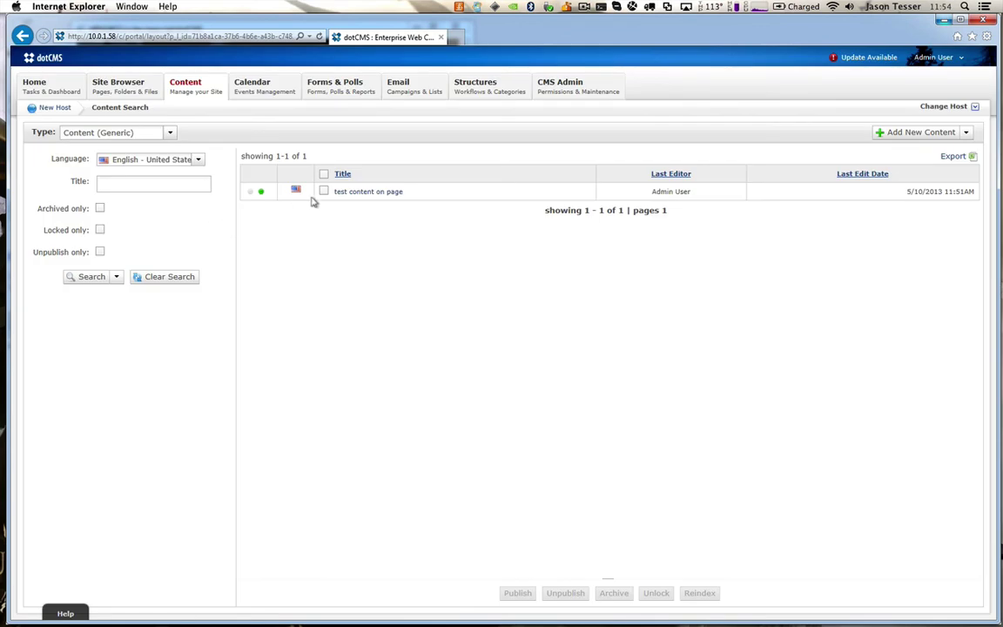
pyautogui.rightClick(352, 194)
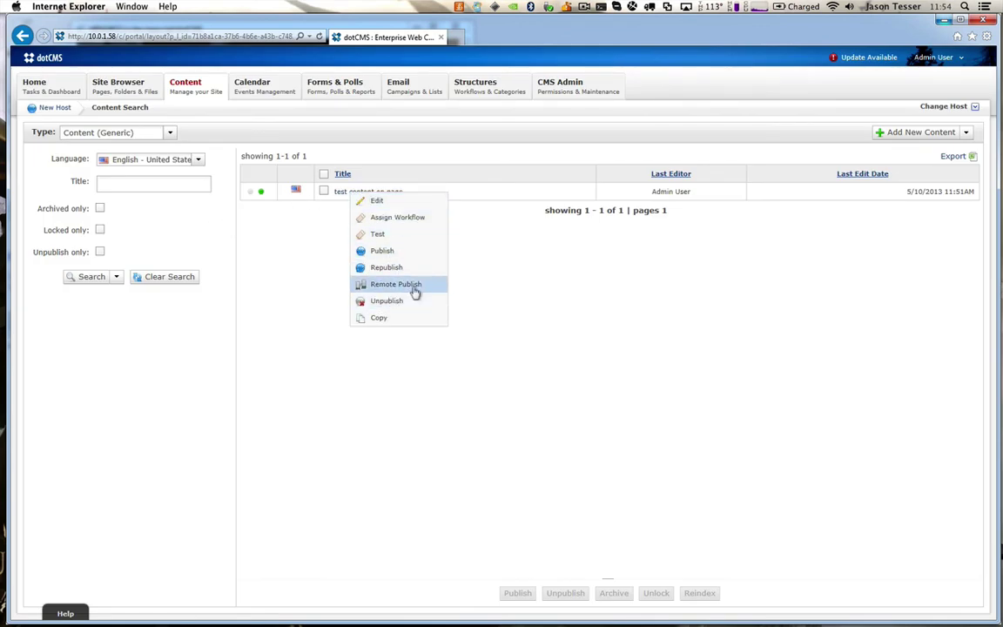
pyautogui.click(574, 306)
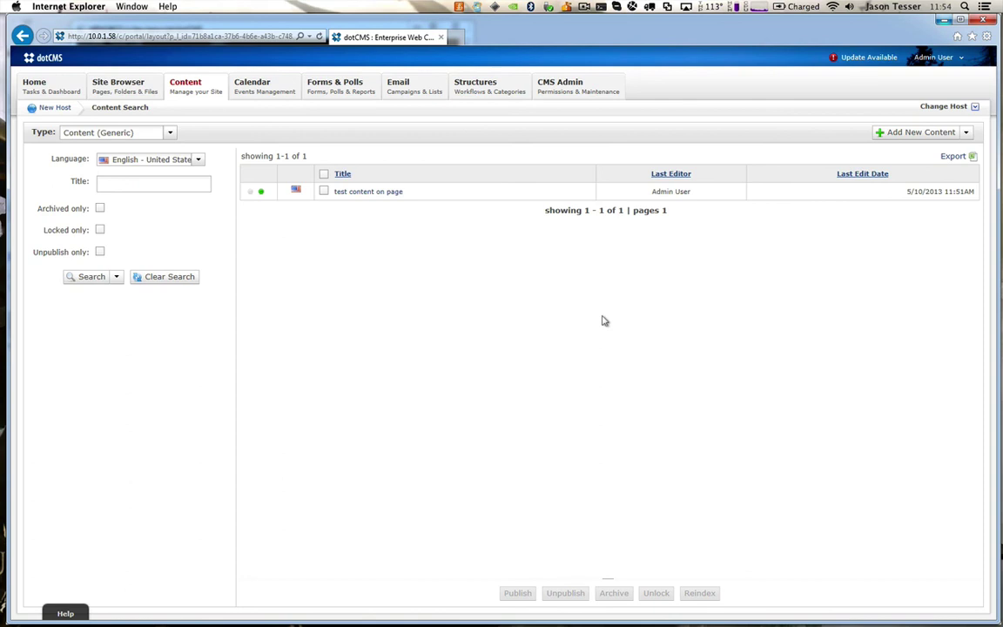
pyautogui.rightClick(375, 193)
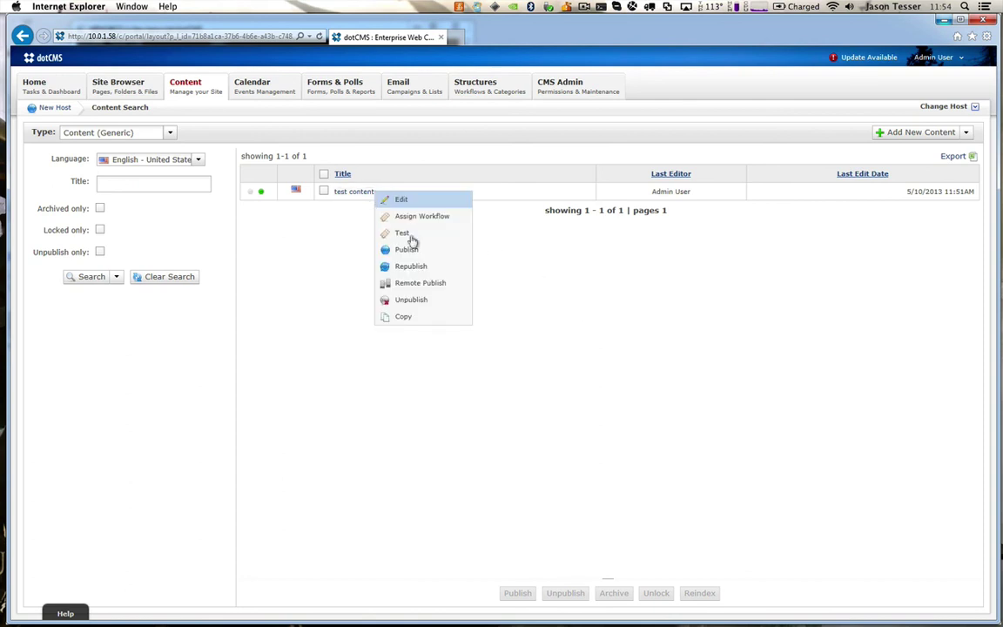
pyautogui.click(526, 294)
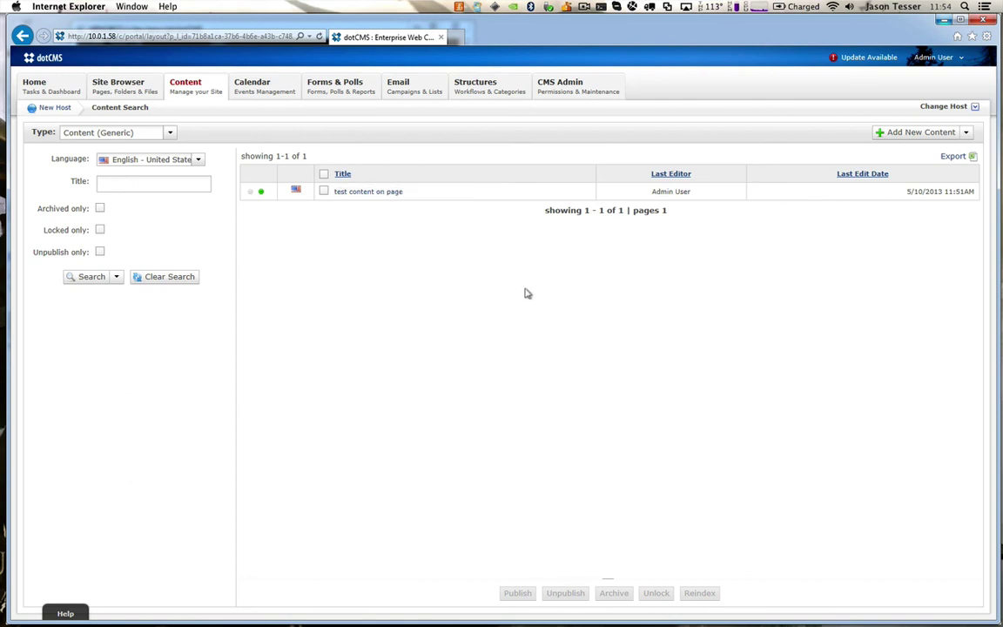
# Step: Open the Remote Publishing administration and review its remote servers, content search and publishing queue
pyautogui.moveTo(561, 85)
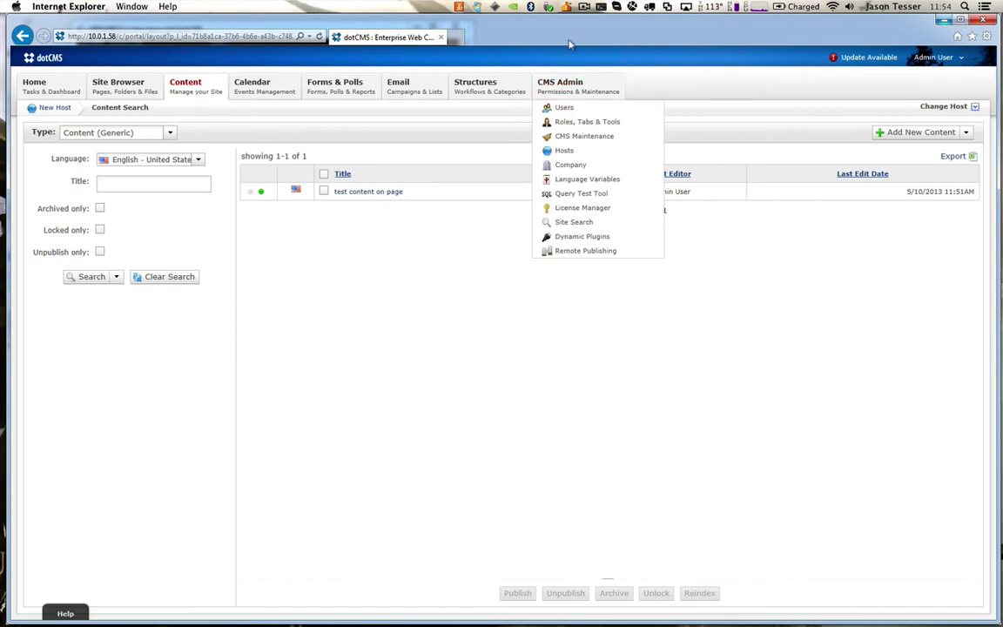
pyautogui.click(586, 251)
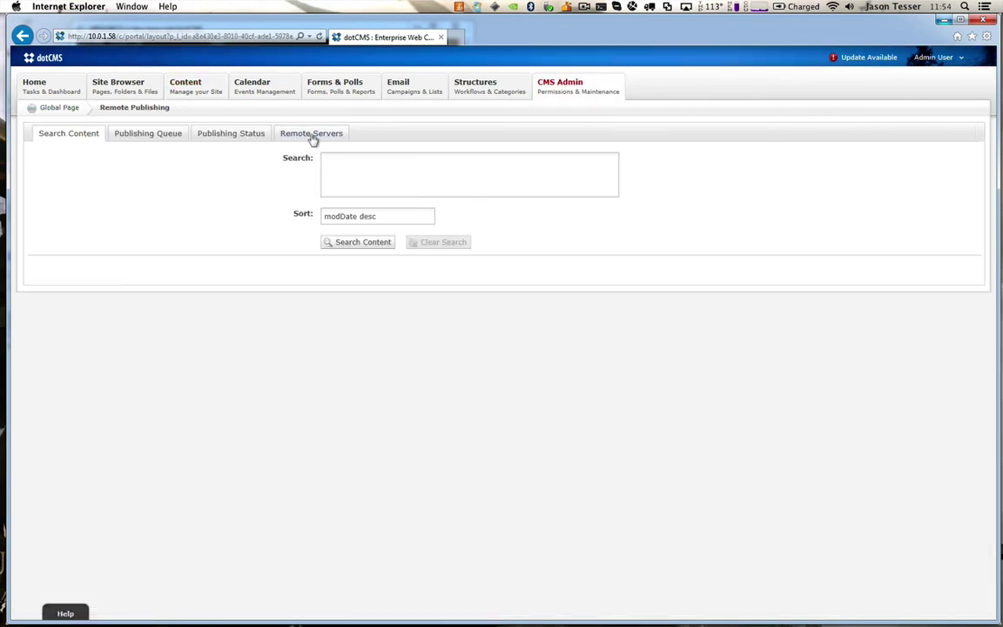
pyautogui.click(287, 131)
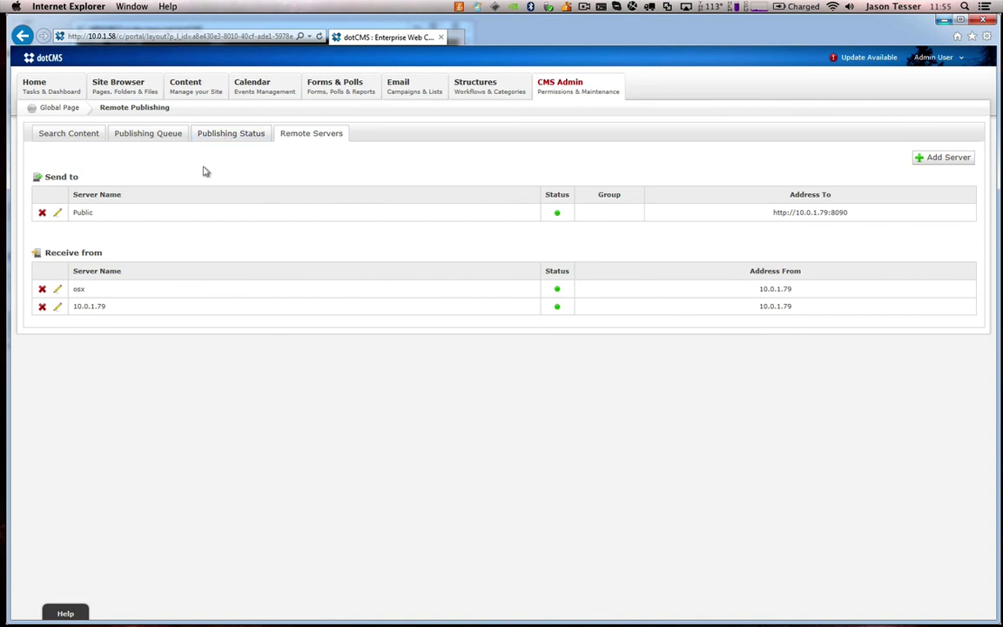
pyautogui.click(160, 136)
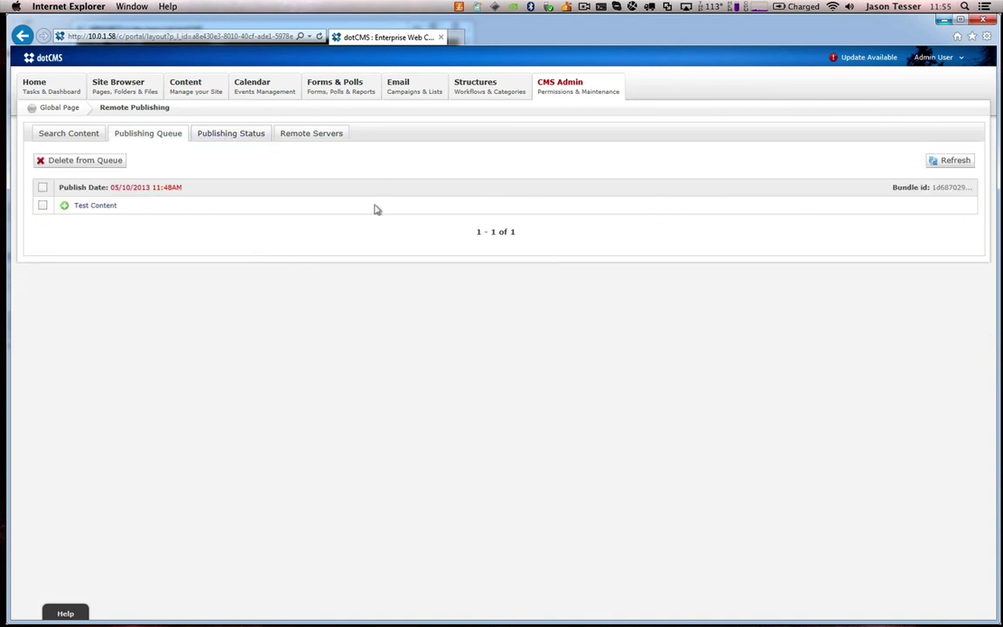
pyautogui.click(65, 134)
pyautogui.click(155, 134)
# Step: Review the publishing status list and examine the bundle details of the New Host push, including the bundle download option
pyautogui.click(222, 133)
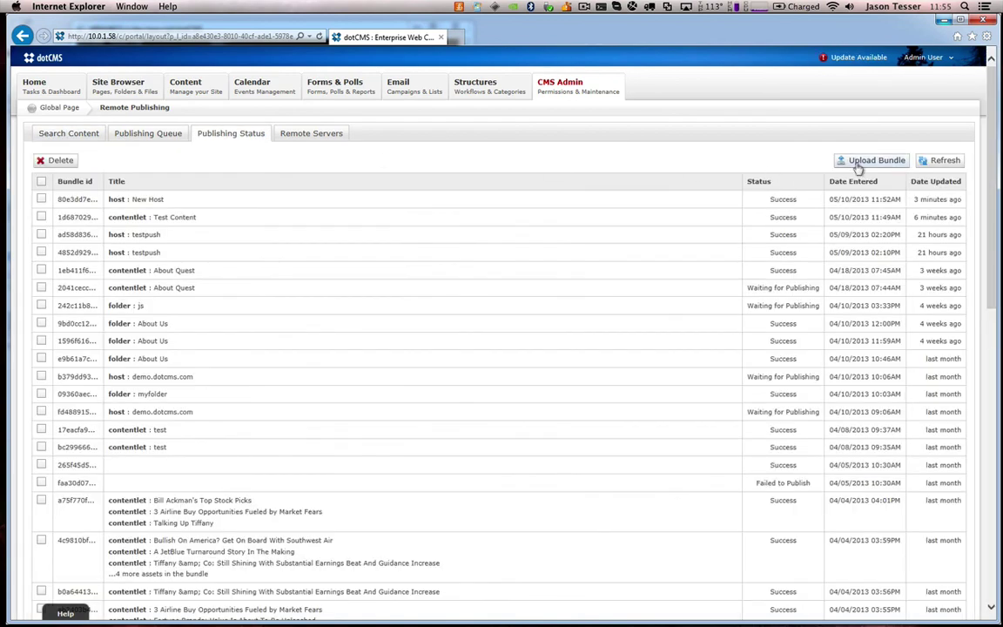
pyautogui.click(161, 199)
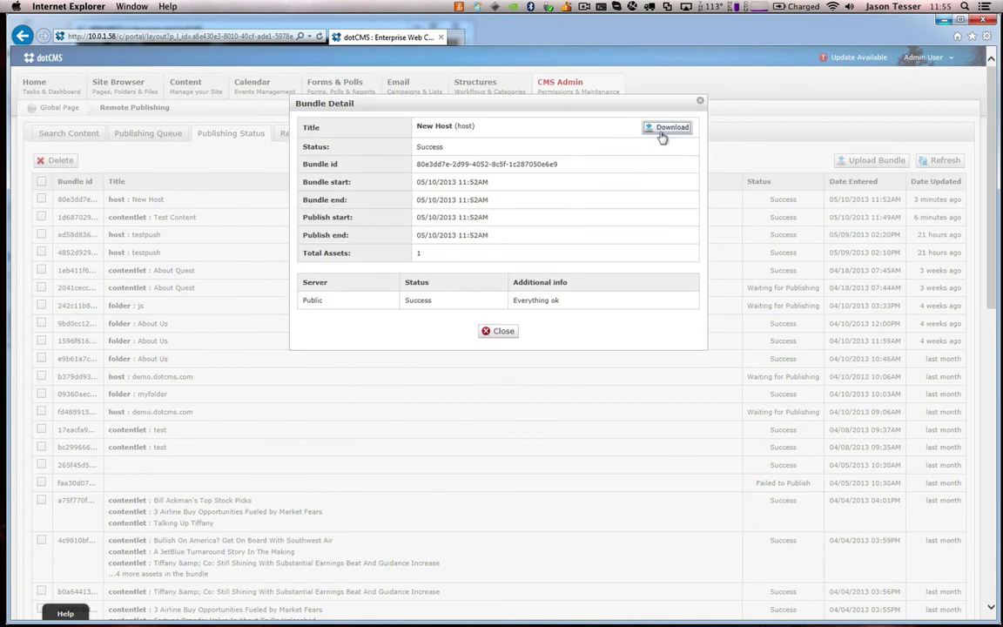
pyautogui.click(700, 101)
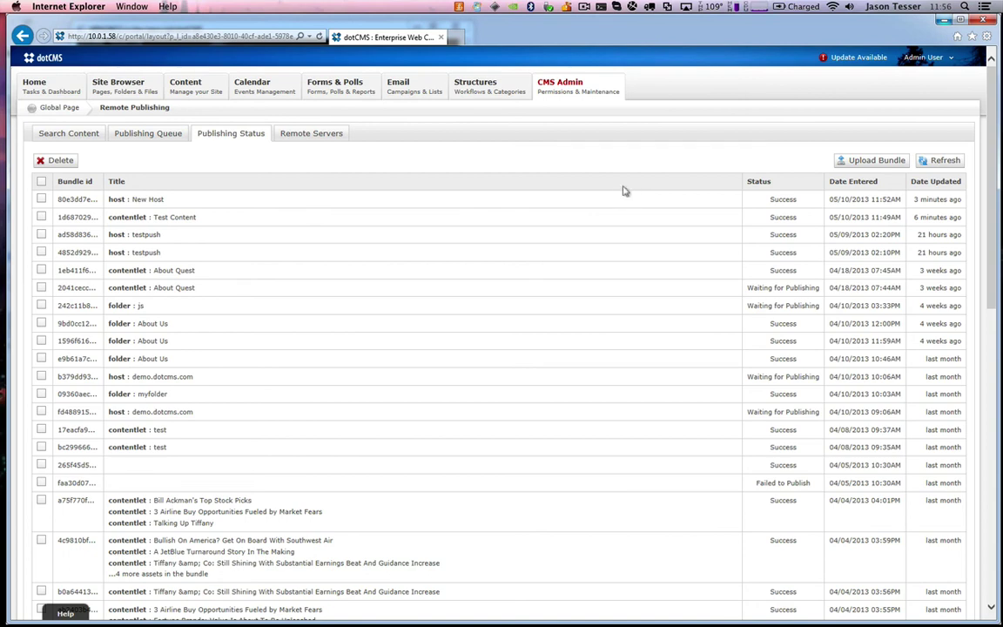
pyautogui.click(585, 6)
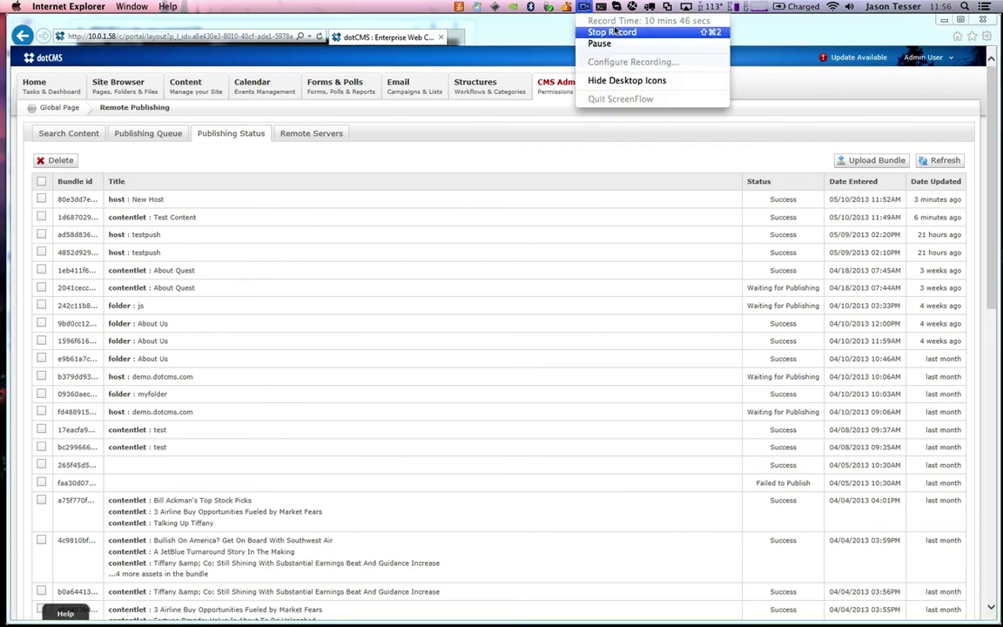